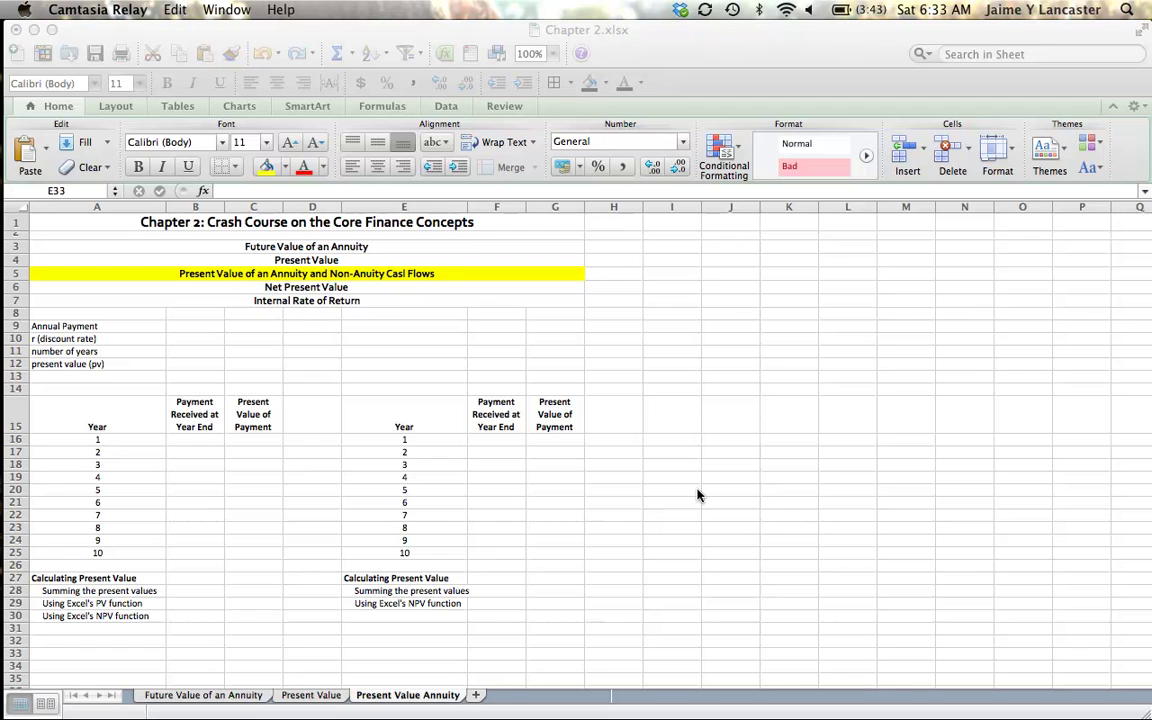
Enter annual payment 1000 in B9, discount rate 8% in B10 and 10 years in B11
left_click(190, 331)
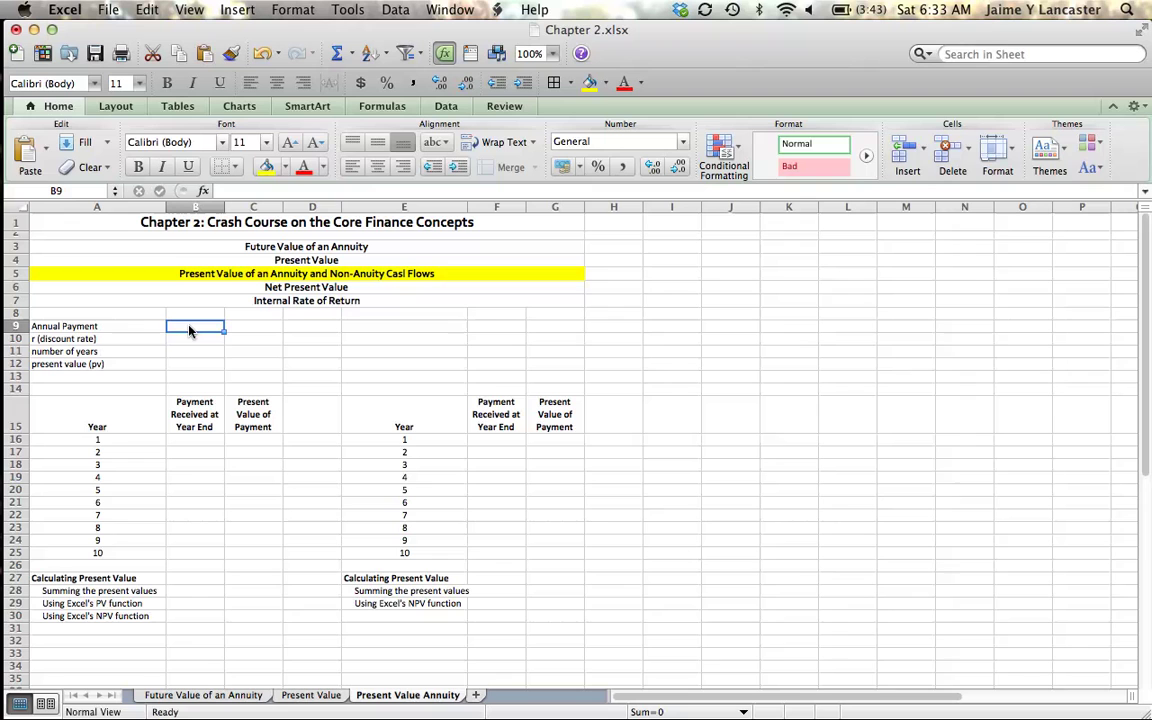
type("1000")
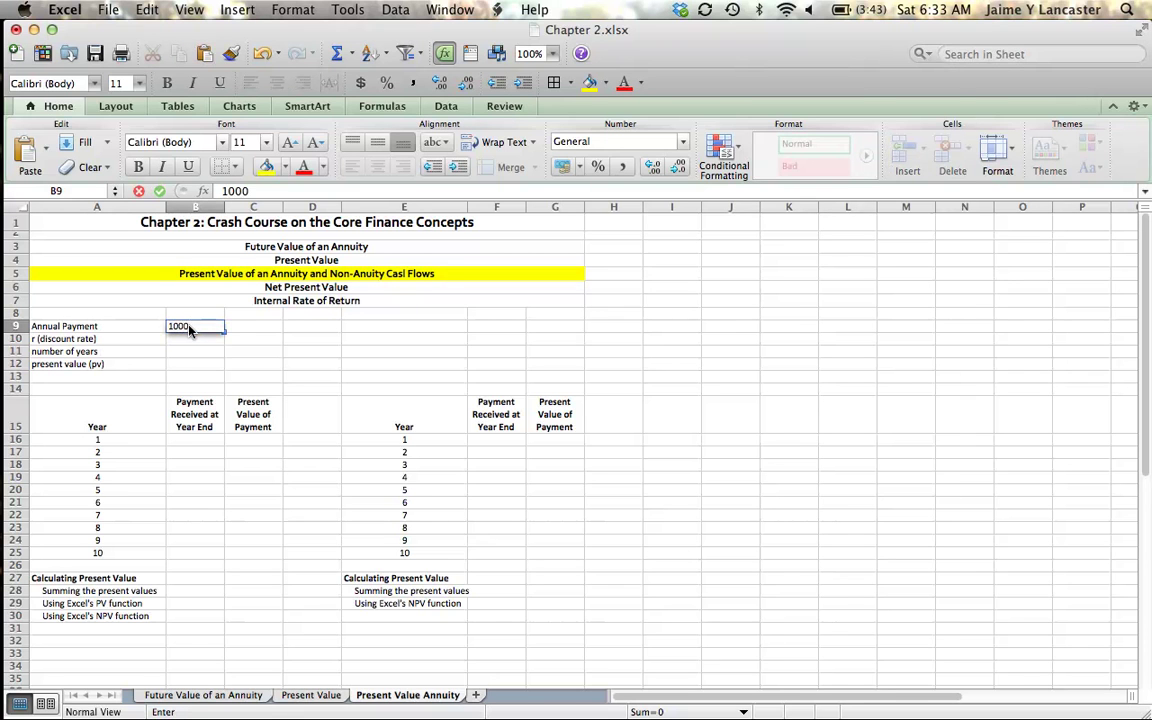
key("Return")
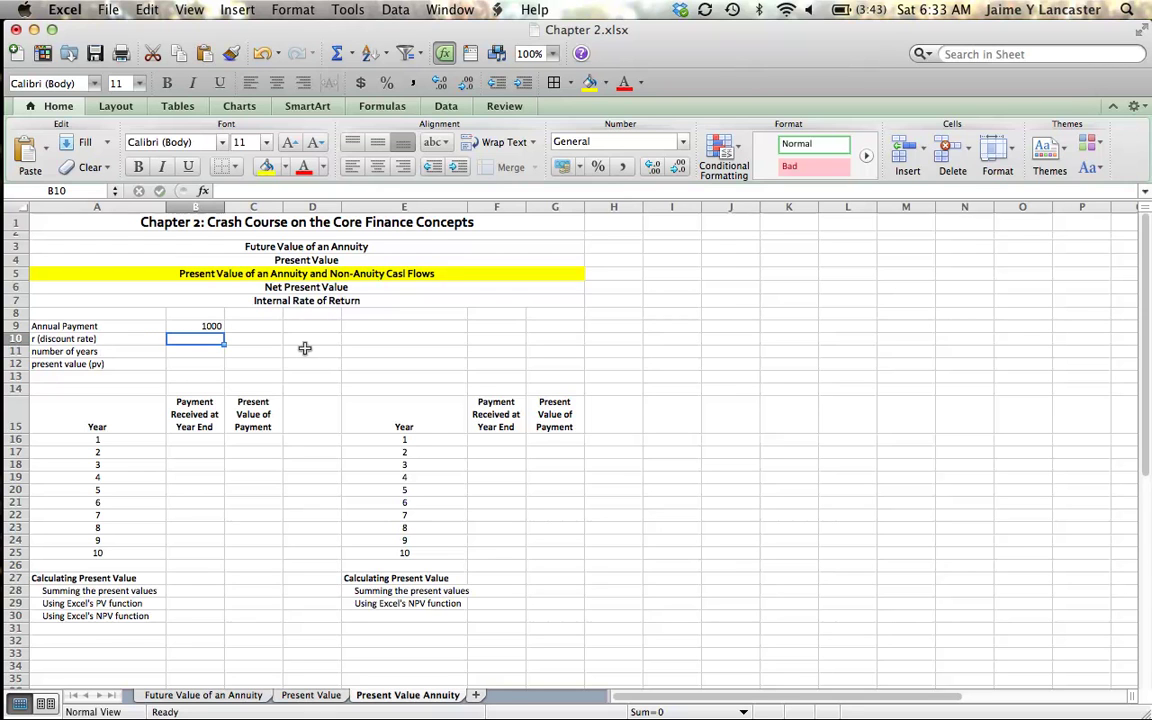
type("8%")
left_click(305, 352)
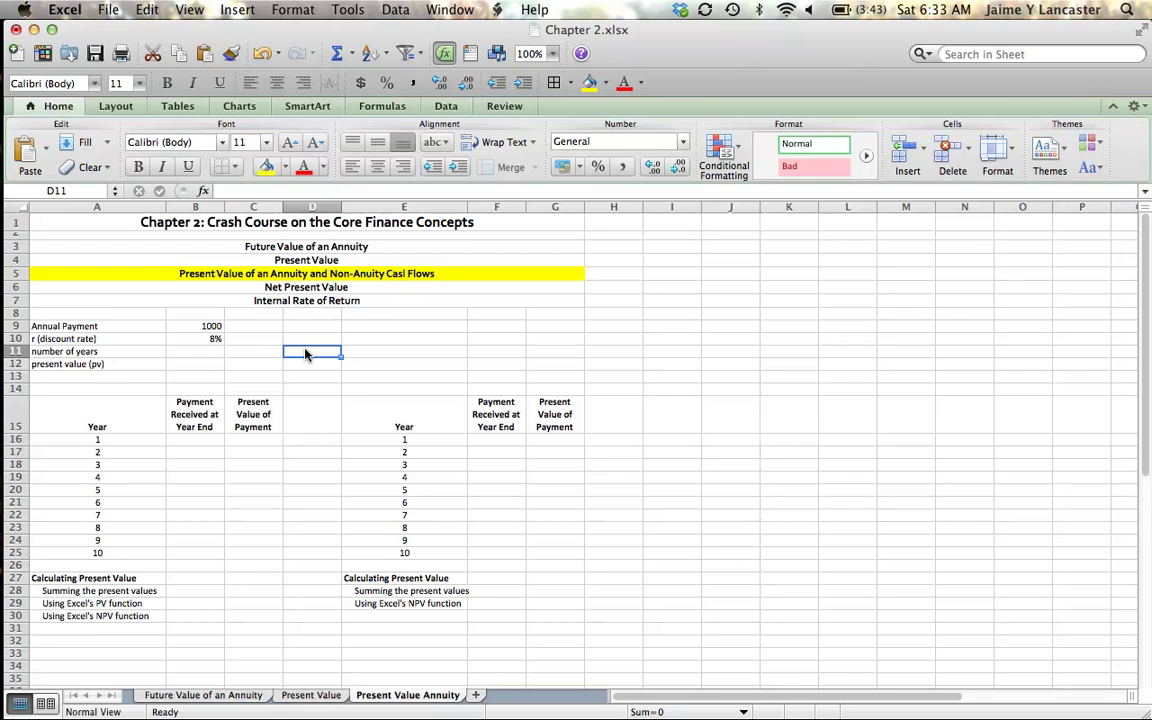
left_click(203, 353)
type("10")
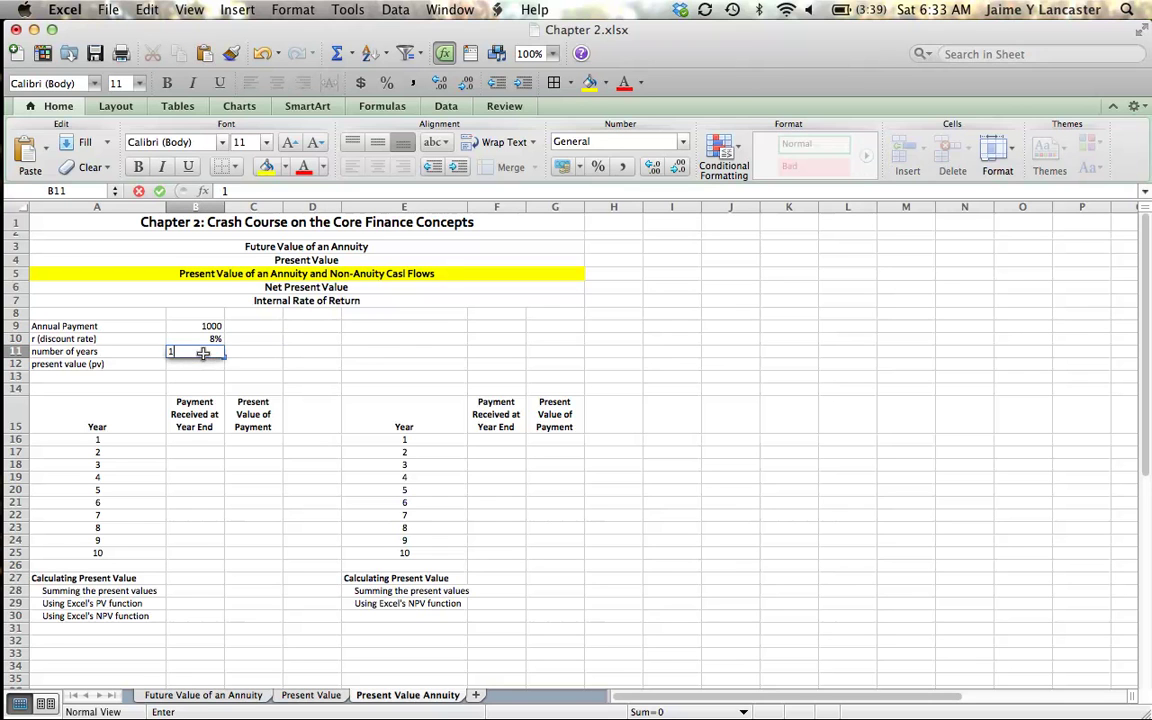
left_click(289, 380)
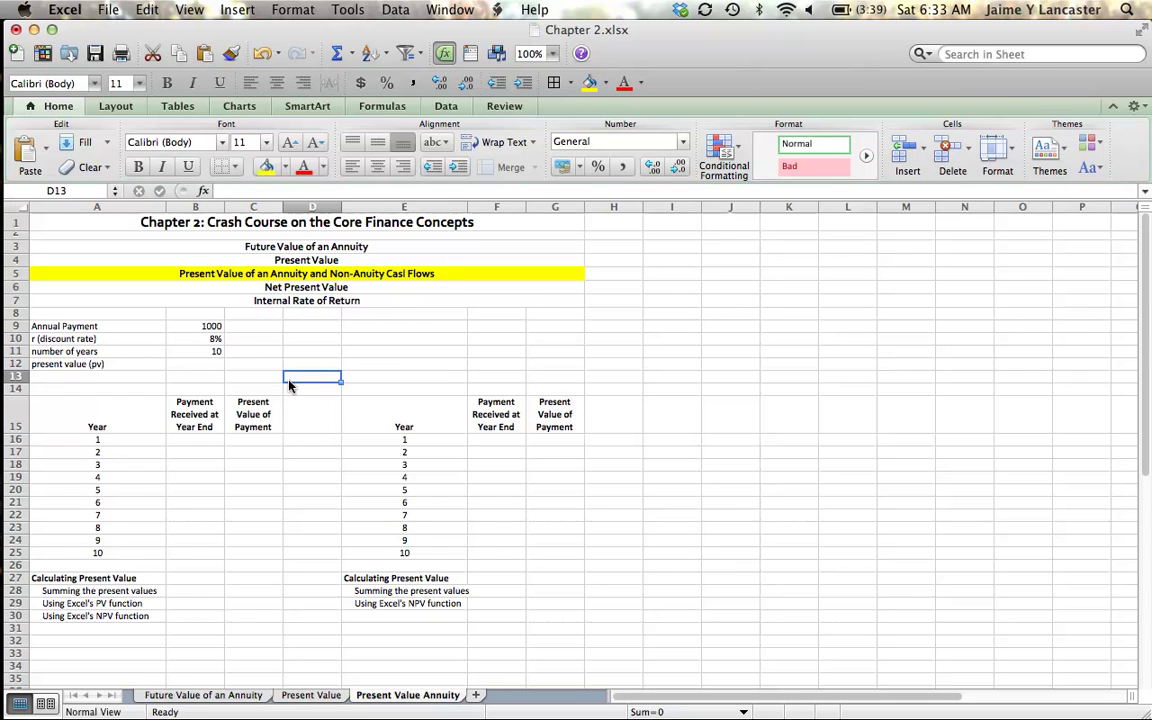
left_click(181, 417)
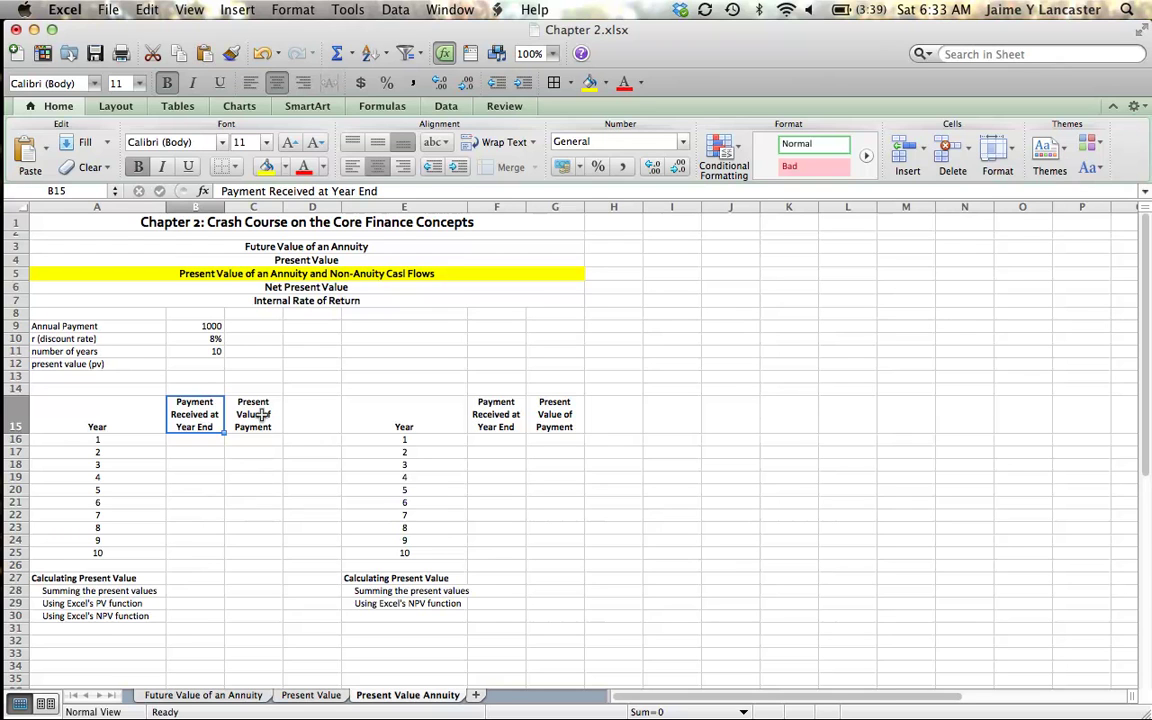
left_click(253, 590)
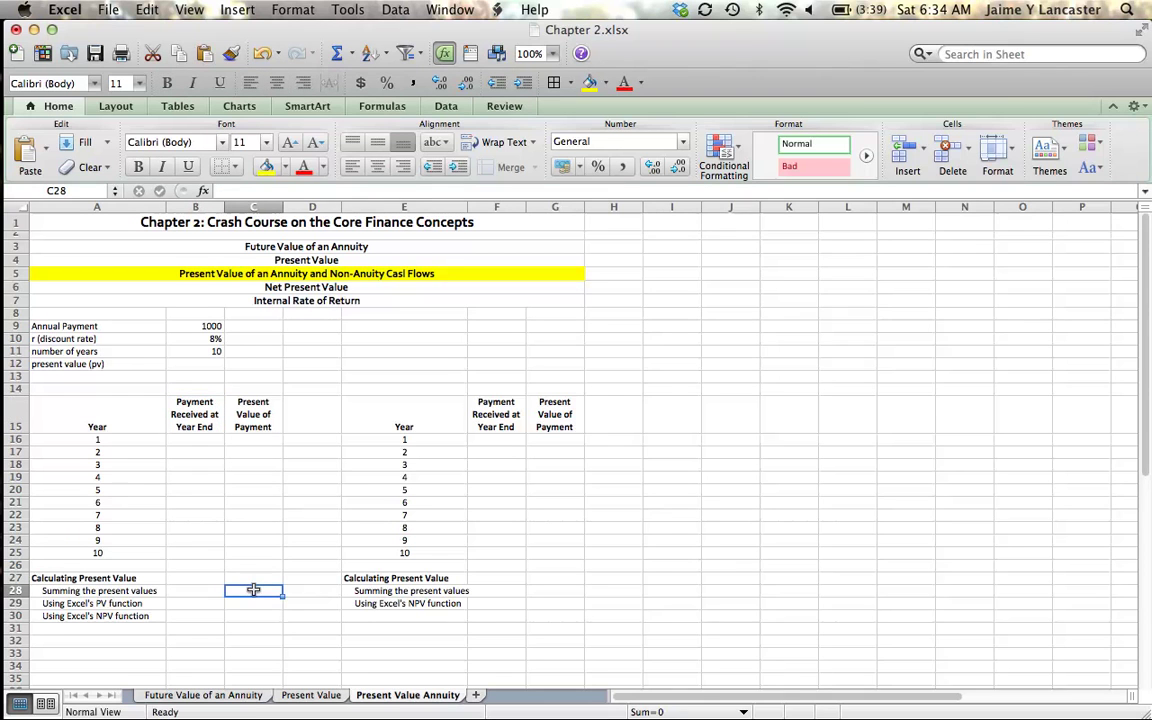
left_click(200, 602)
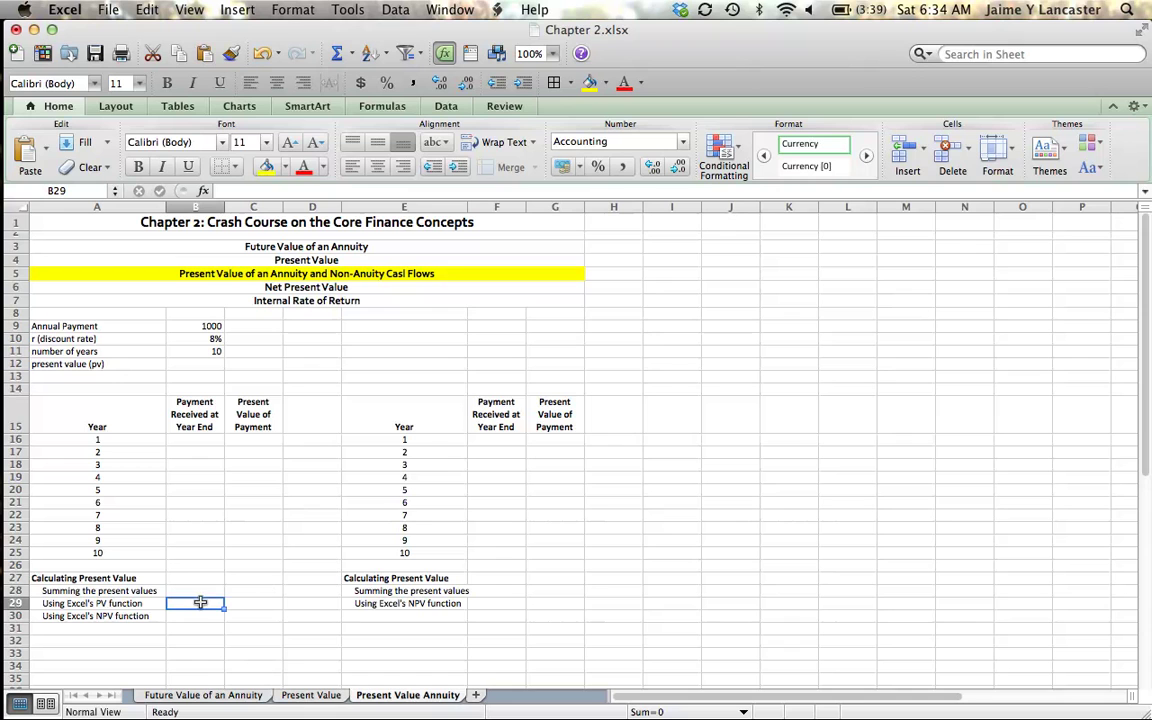
left_click(198, 619)
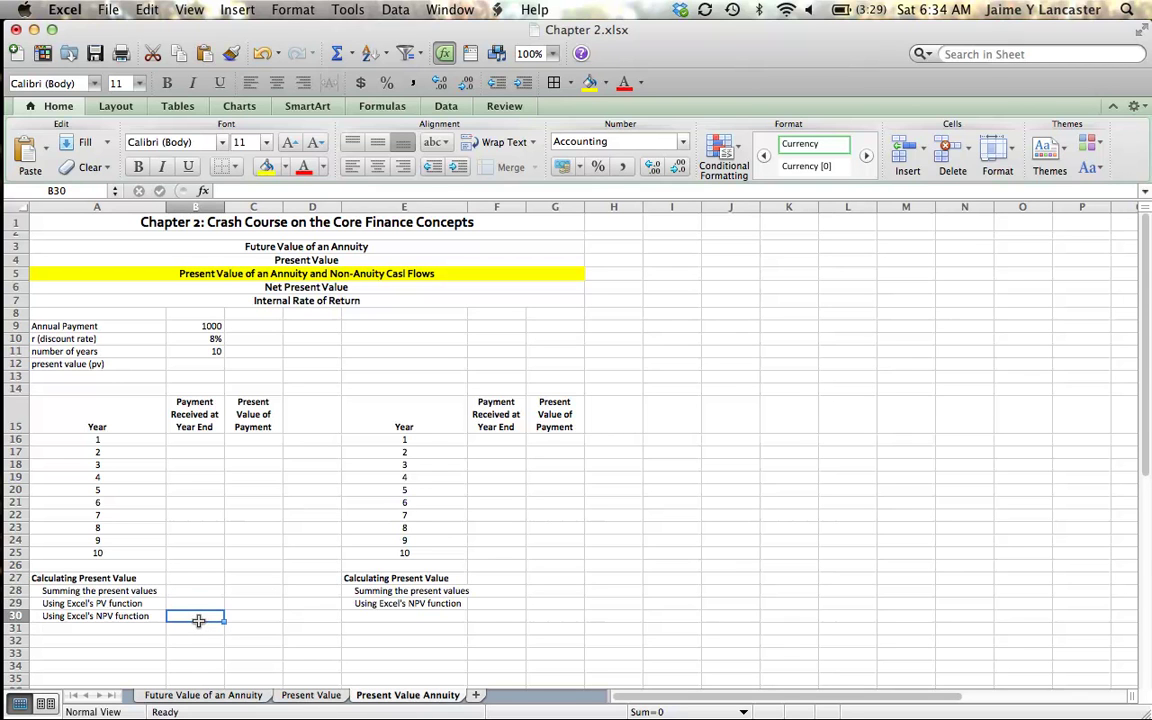
left_click(199, 439)
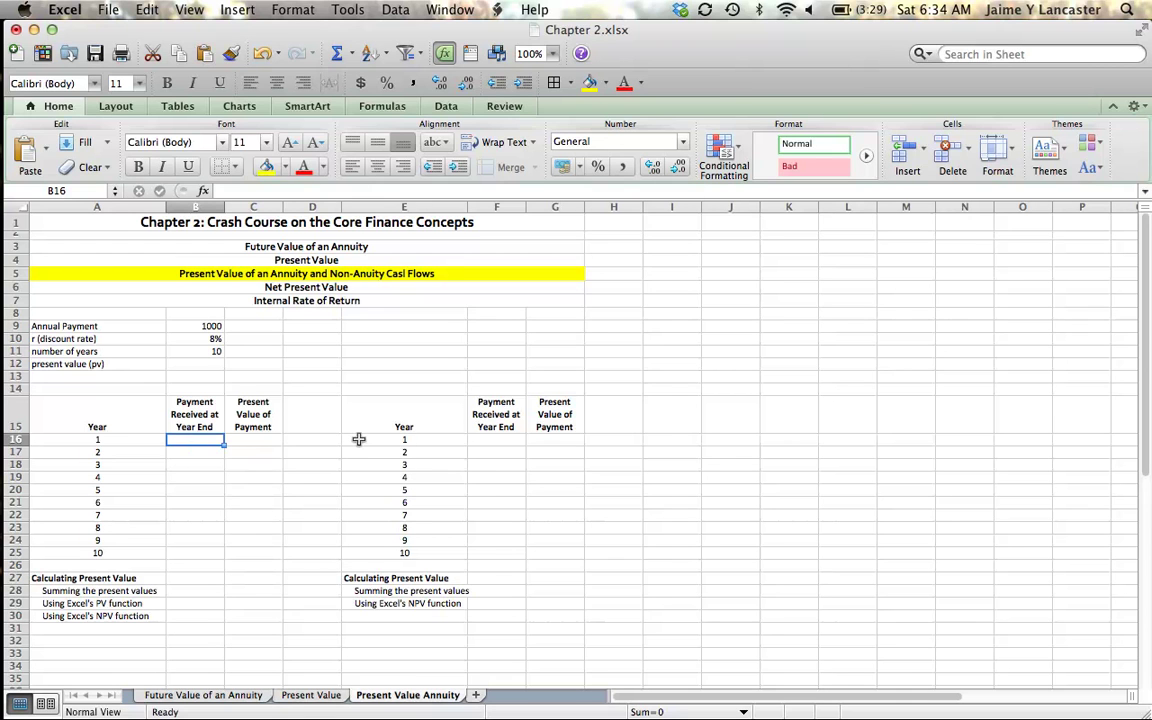
Link year 1's payment in B16 to the annual payment with =$B$9
key("F2")
type("=")
left_click(205, 327)
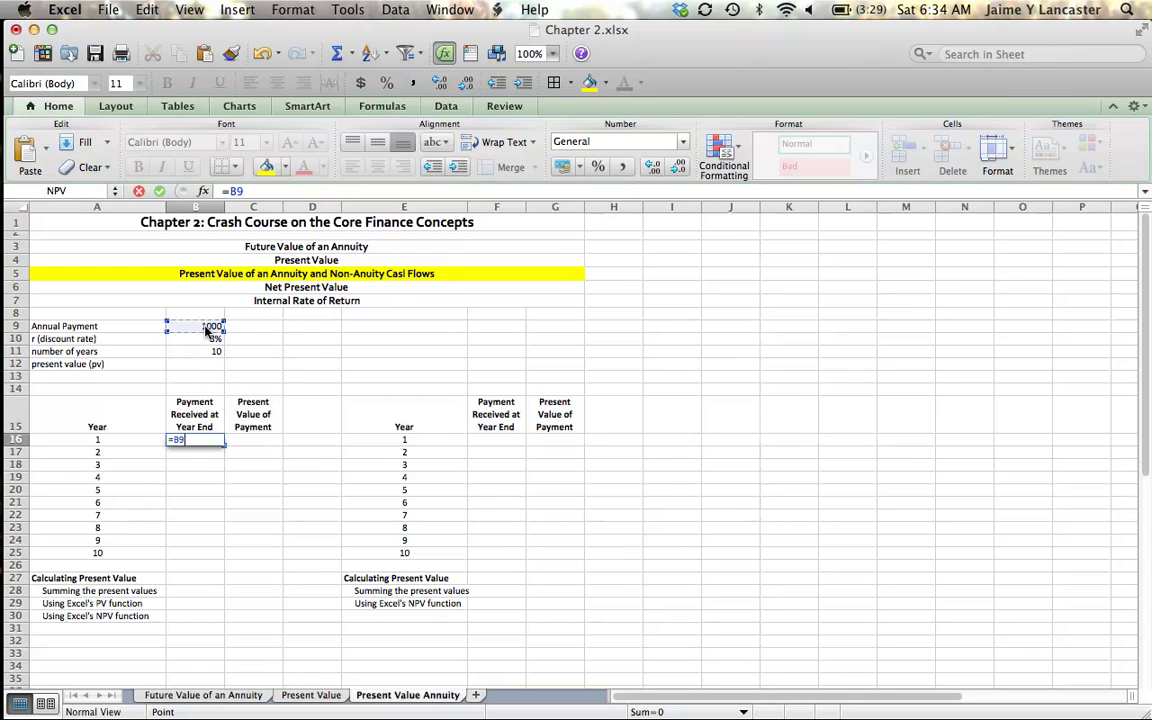
key("super+t")
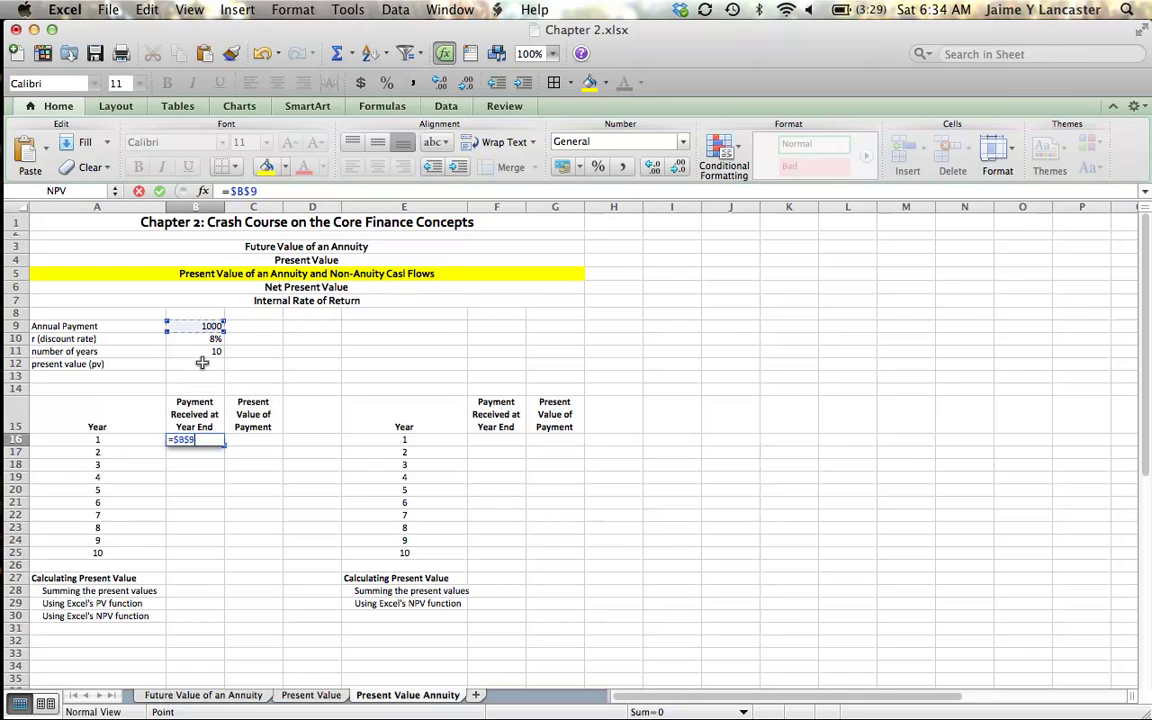
key("Return")
Copy the 1000 payment formula down from B16 through B25 for years 1–10
left_click(195, 440)
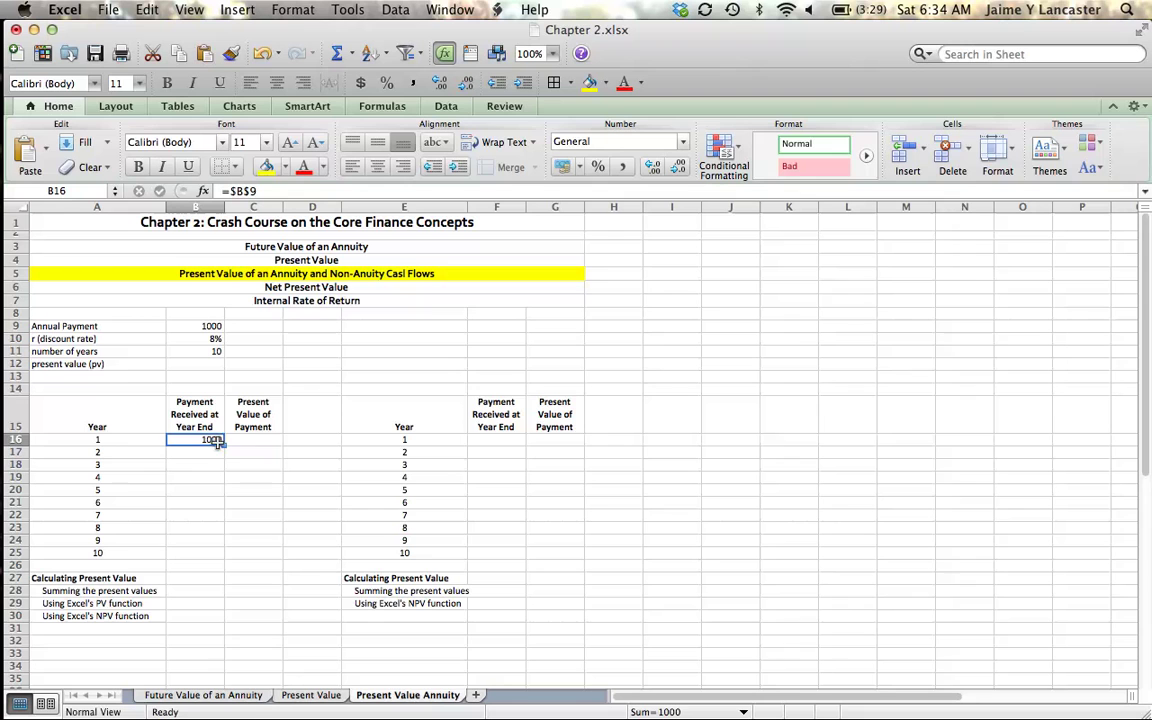
left_click_drag(222, 444, 218, 555)
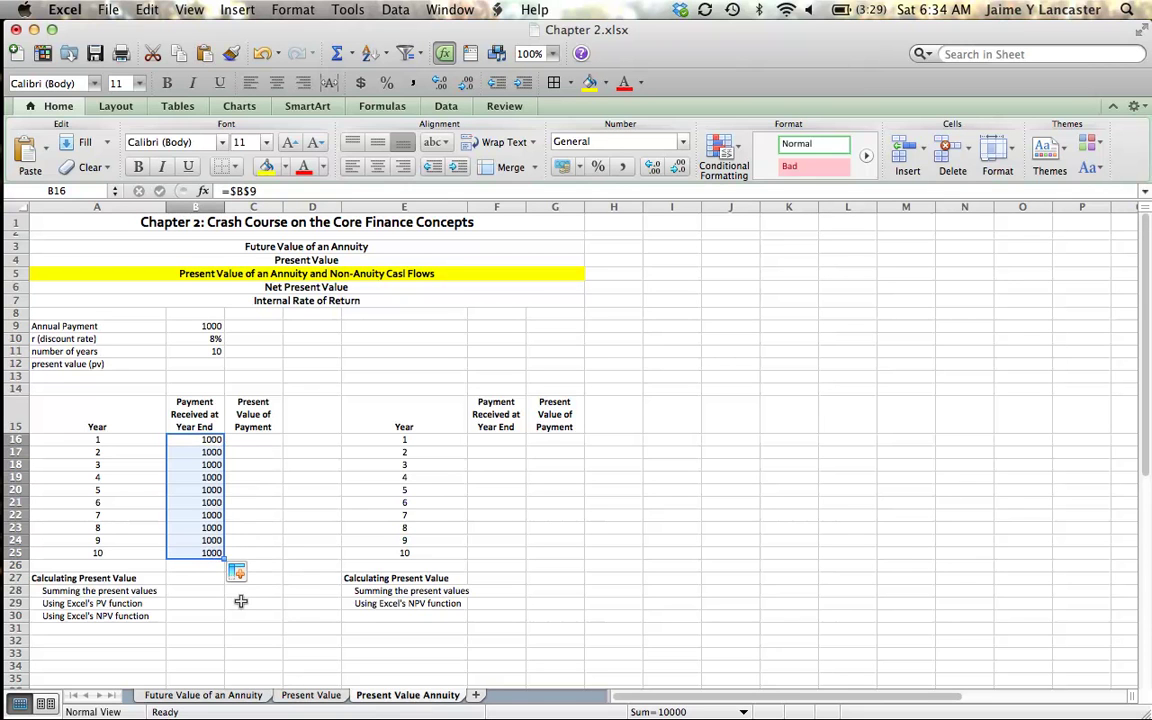
left_click(251, 440)
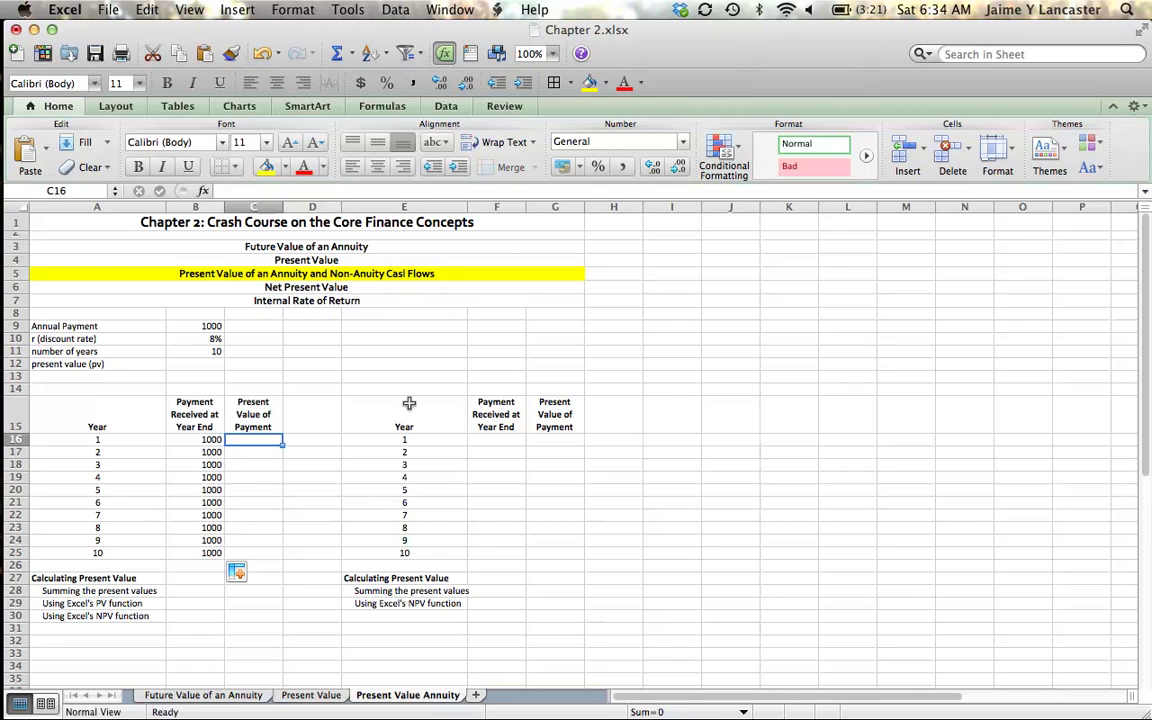
Enter =B16/(1+B10)^A16 in C16, giving year 1's present value of 925.925926
type("=")
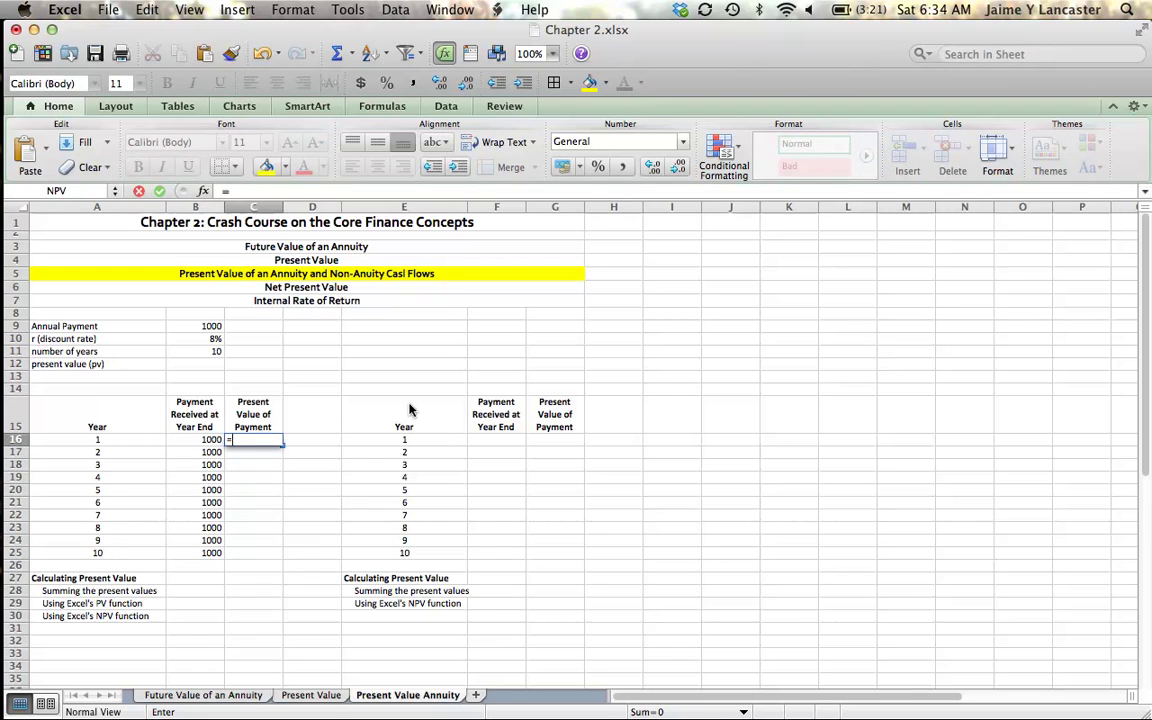
left_click(384, 403)
left_click(205, 441)
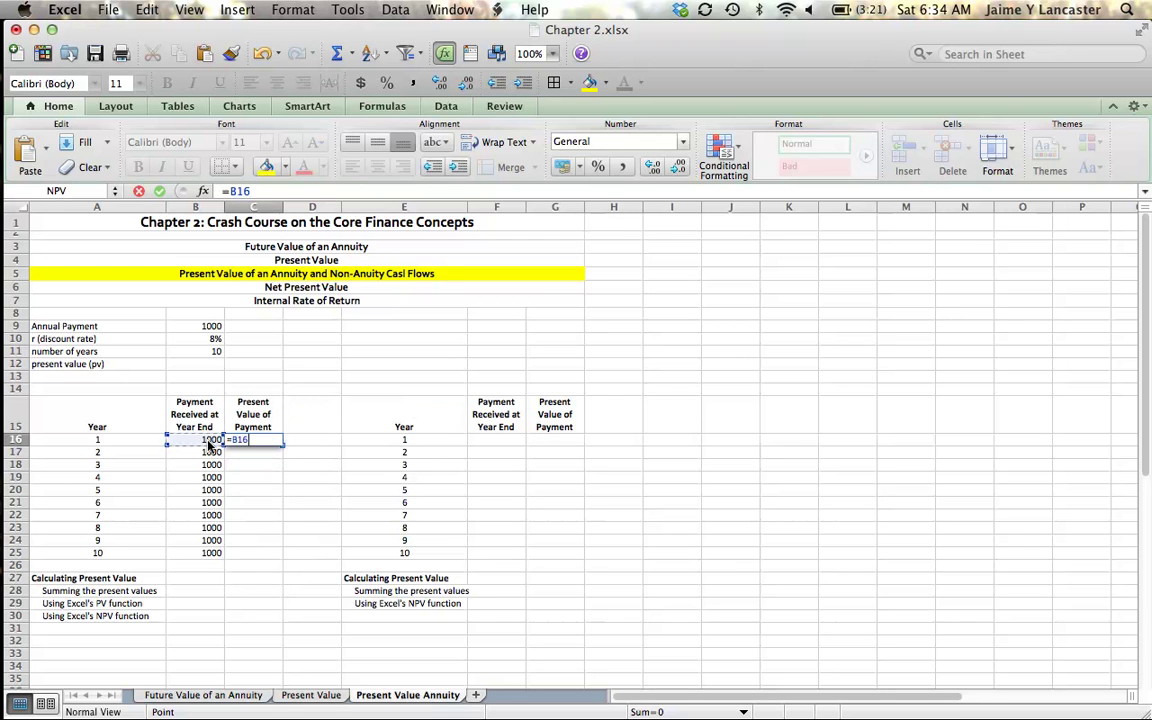
type("/(1+")
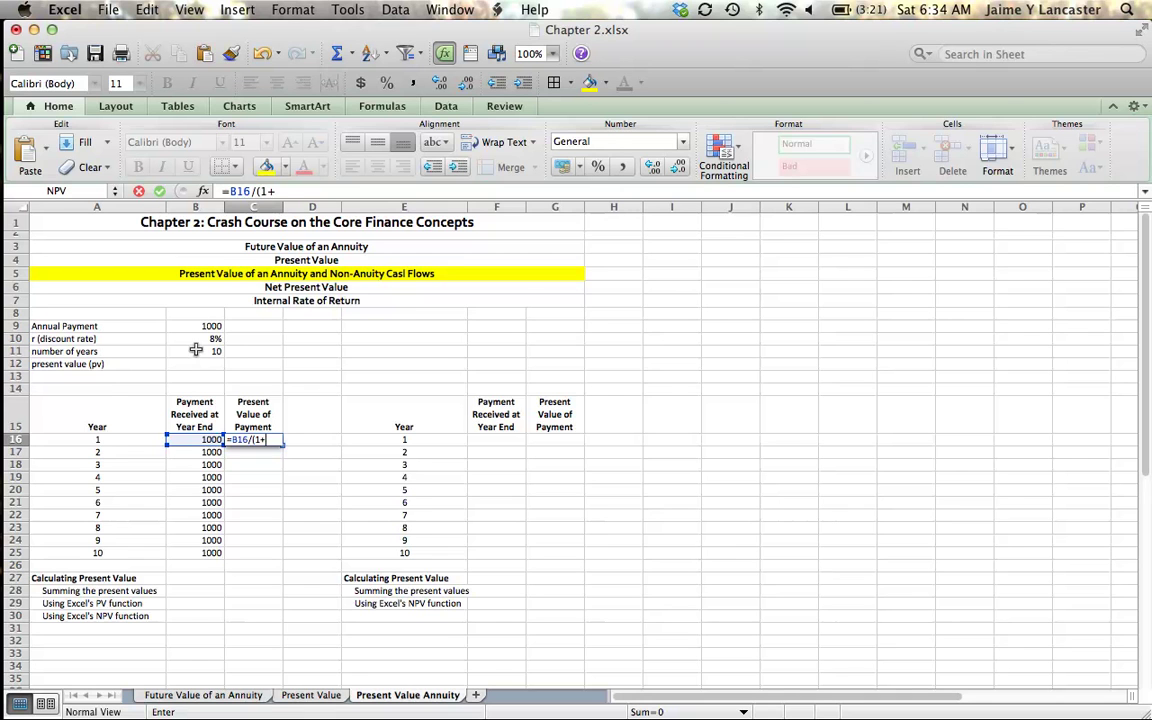
left_click(196, 340)
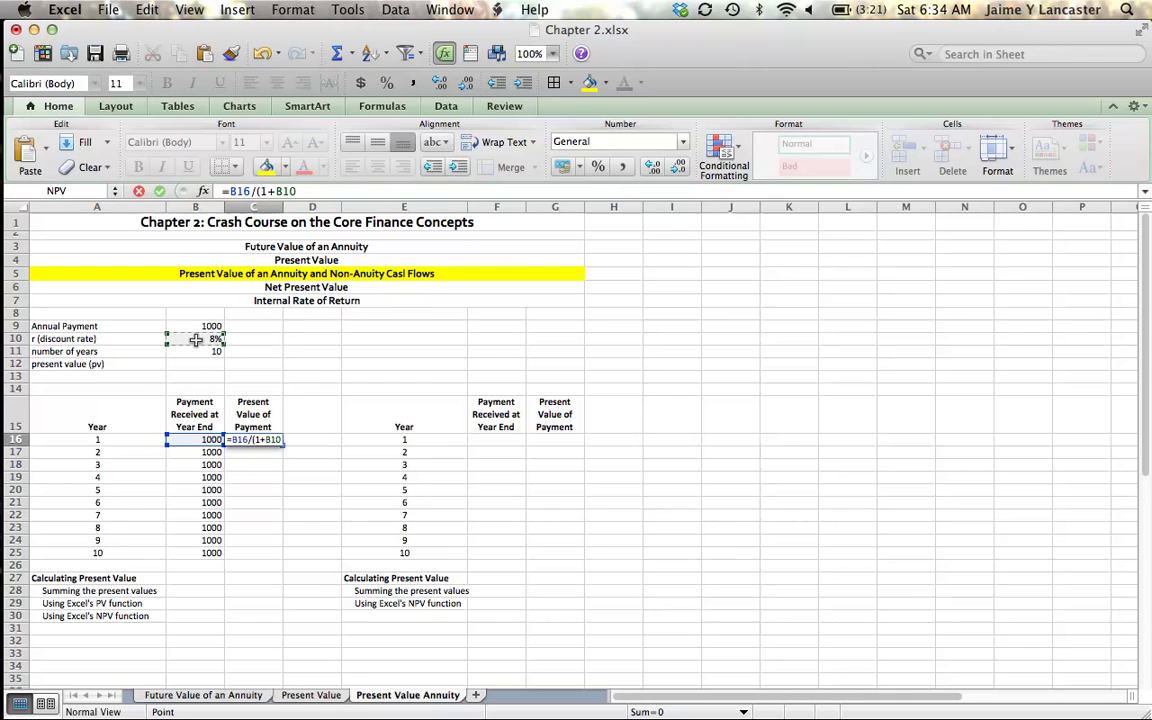
type(")")
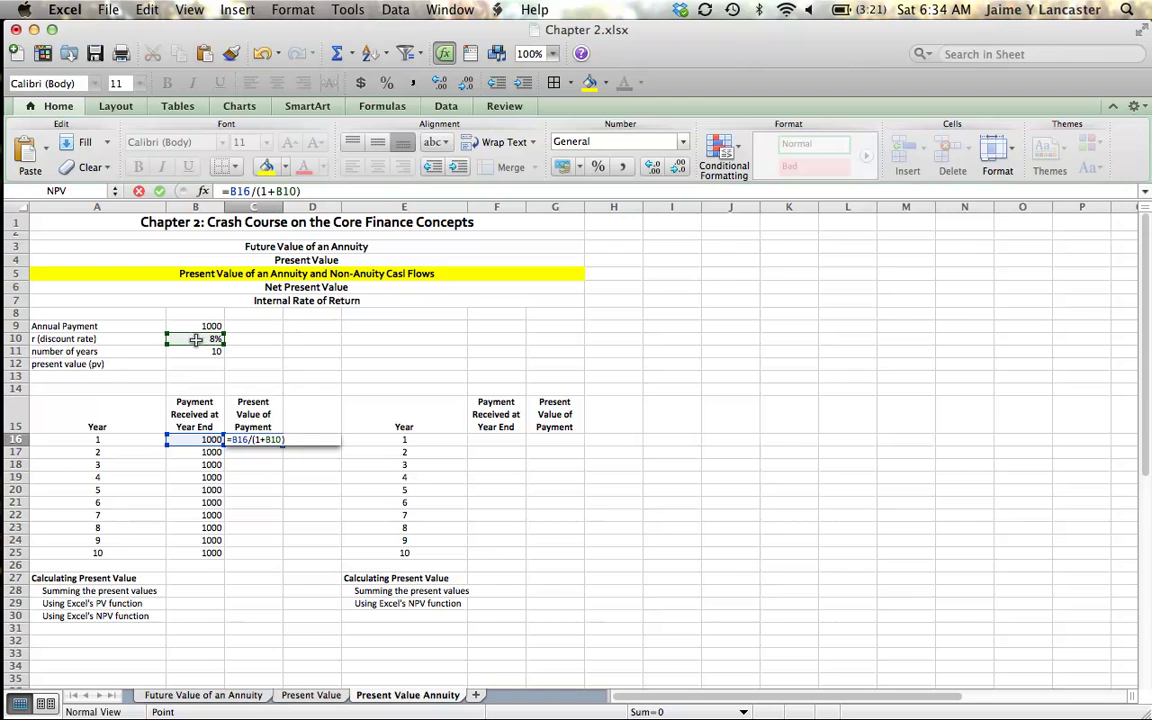
type("^")
left_click(90, 440)
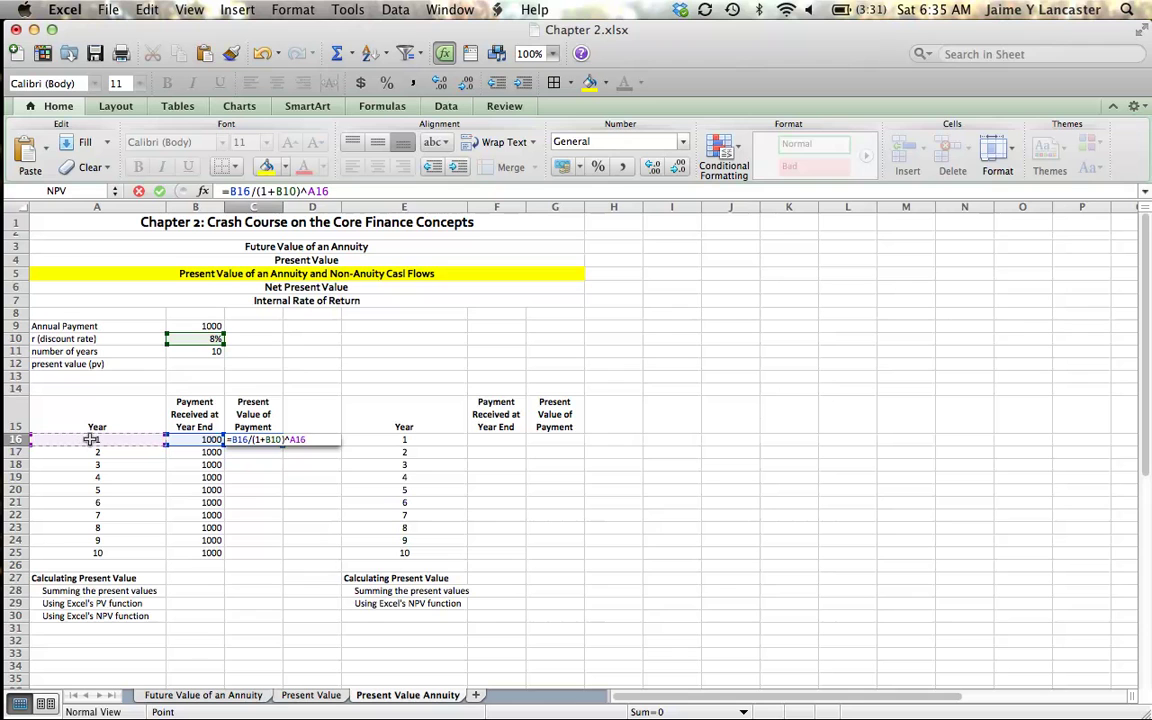
key("Return")
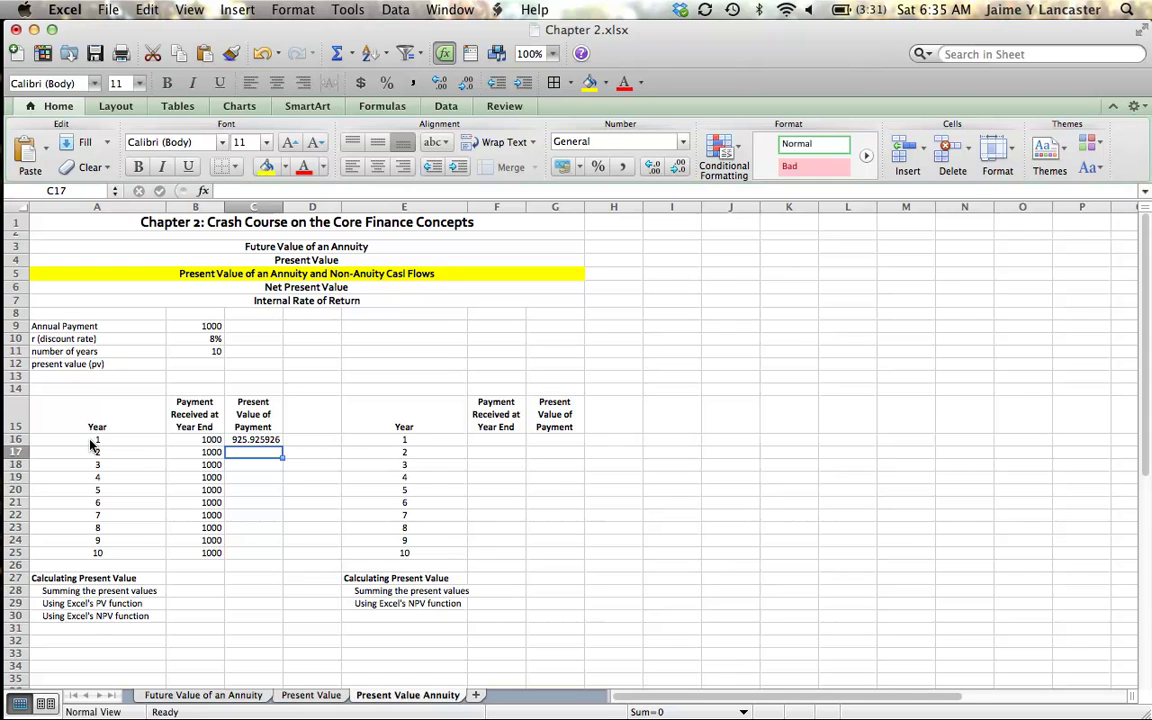
Enter =B17/(1+$B$10)^A17 in C17, giving year 2's present value of 857.33882
type("=")
left_click(195, 452)
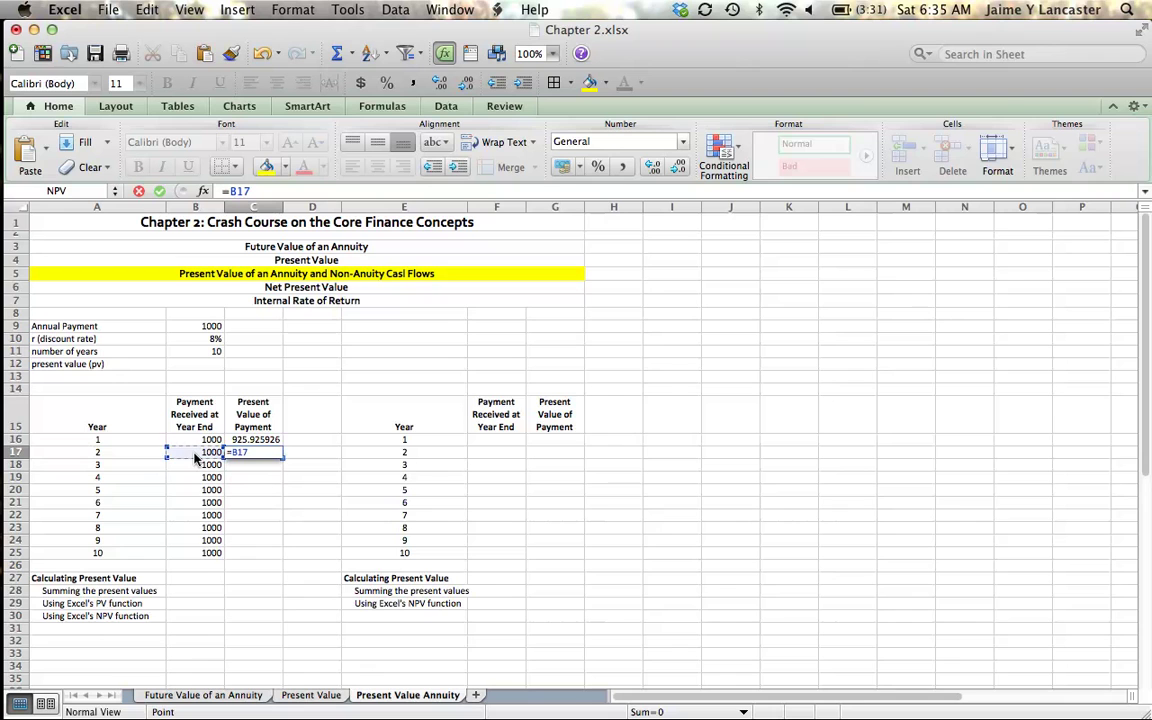
type("/")
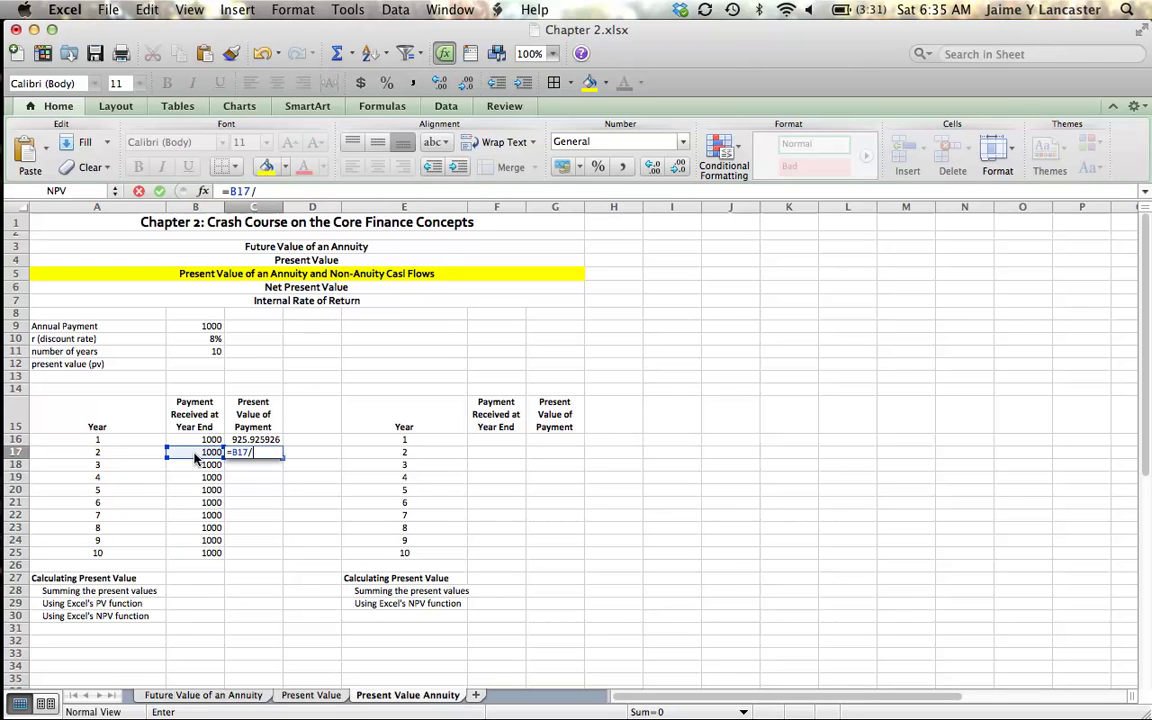
type("(1+")
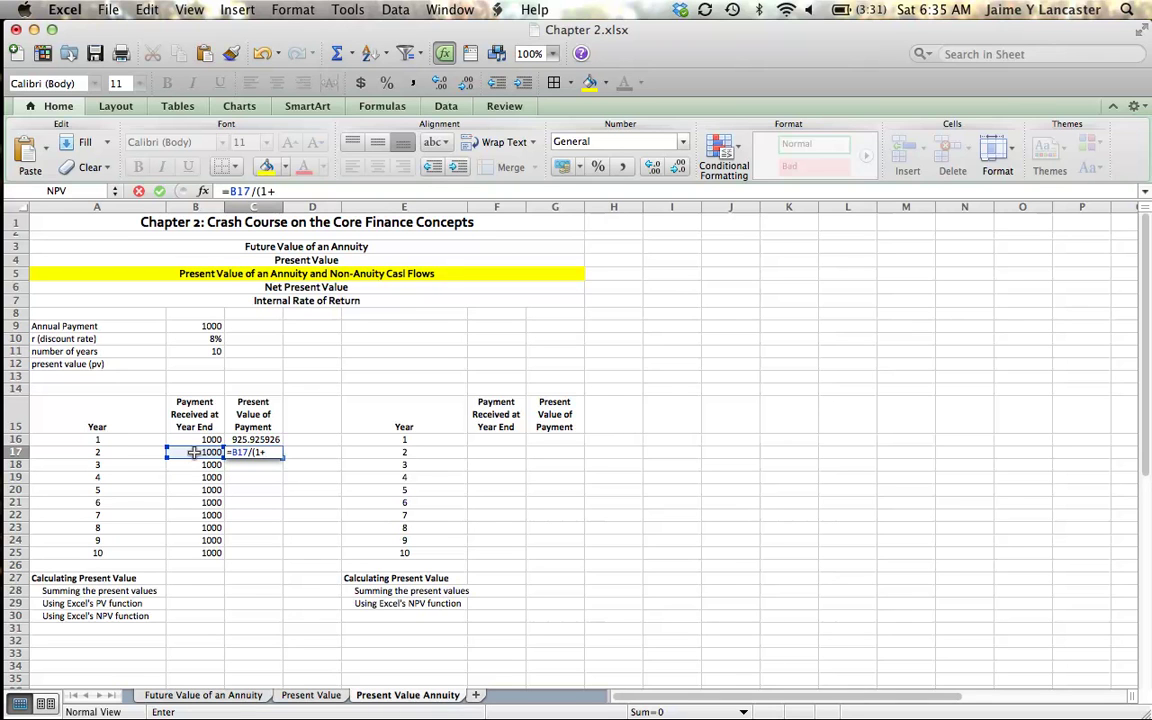
left_click(207, 340)
key("super+t")
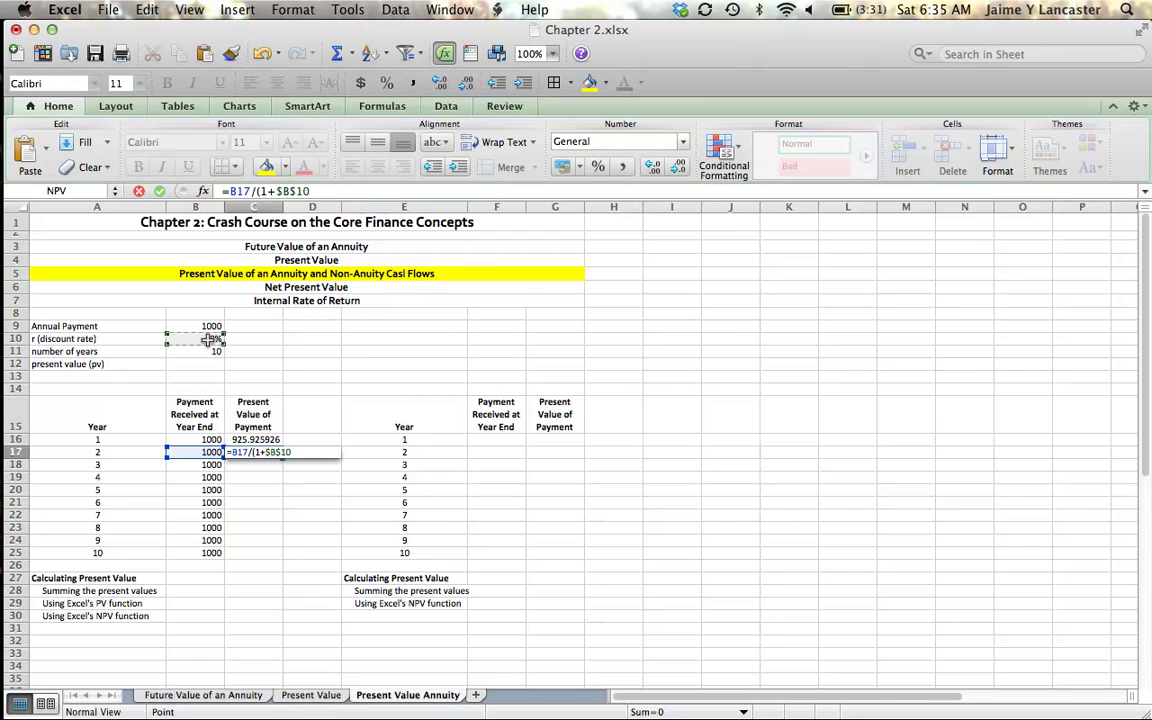
type(")^")
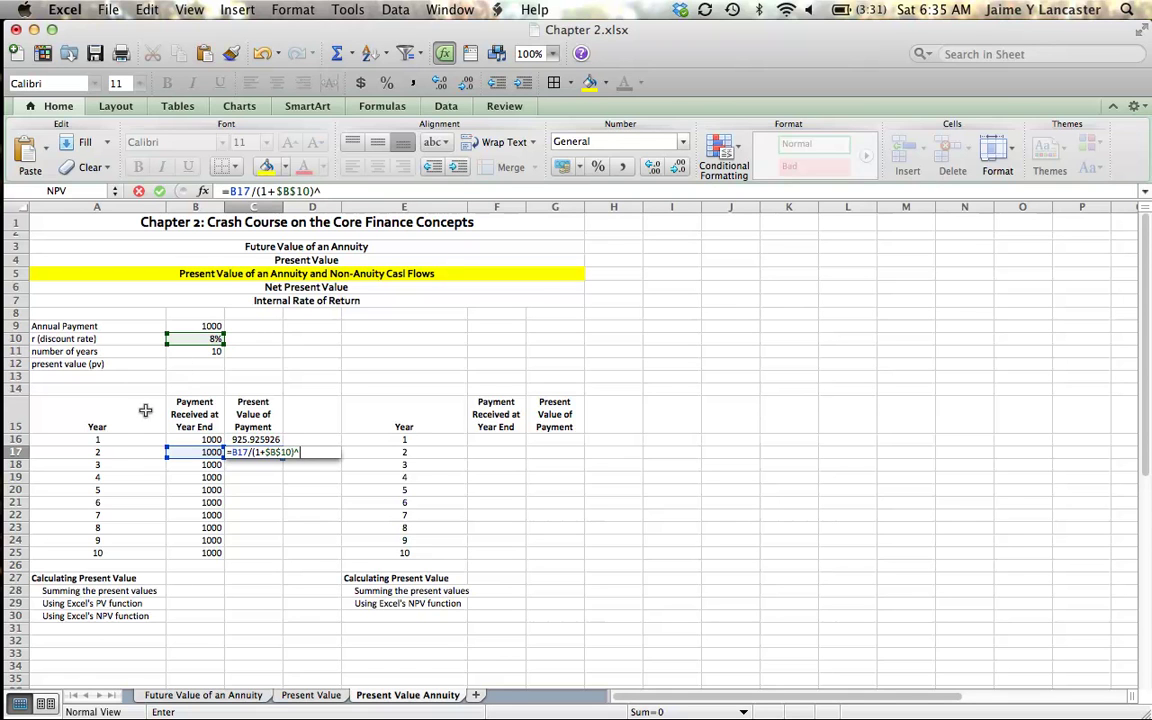
left_click(104, 452)
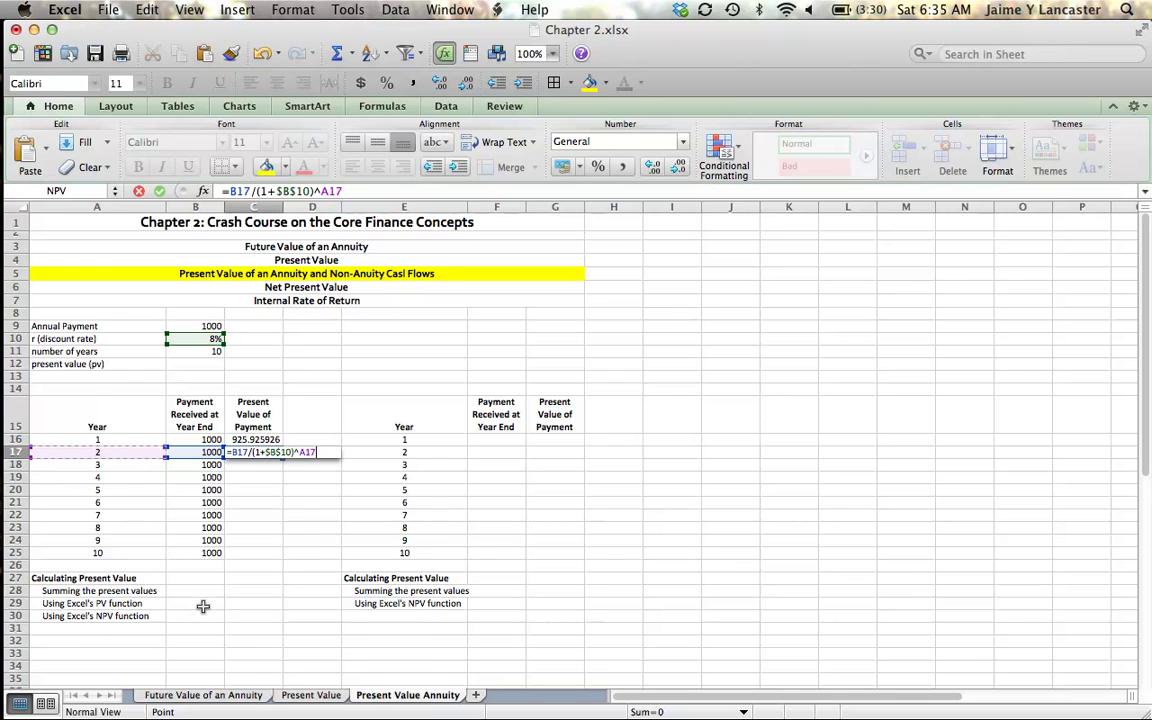
key("Return")
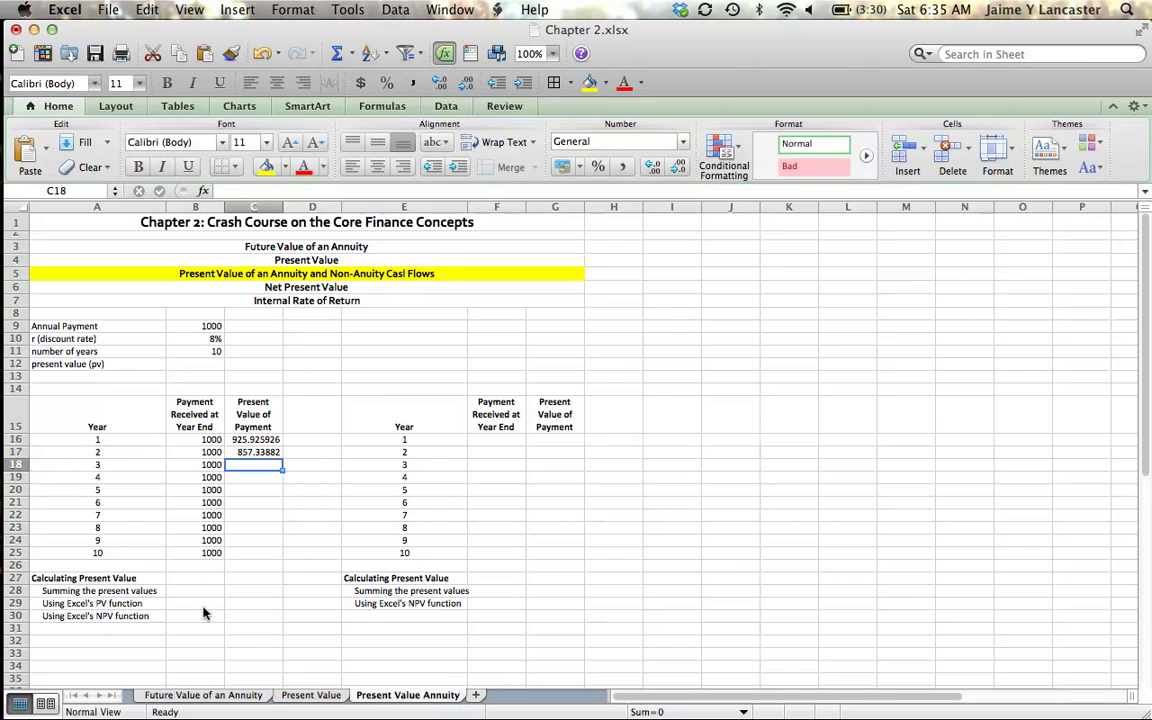
left_click(280, 453)
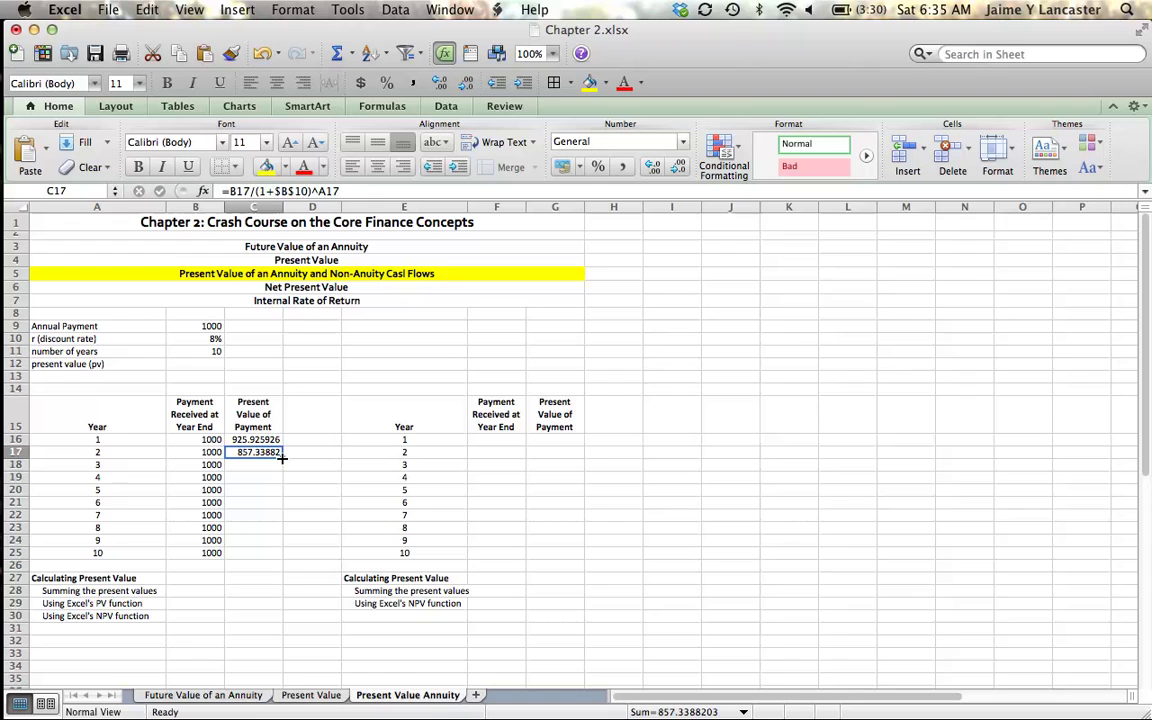
Copy the present-value formula down through year 10 in C16:C25
double_click(282, 457)
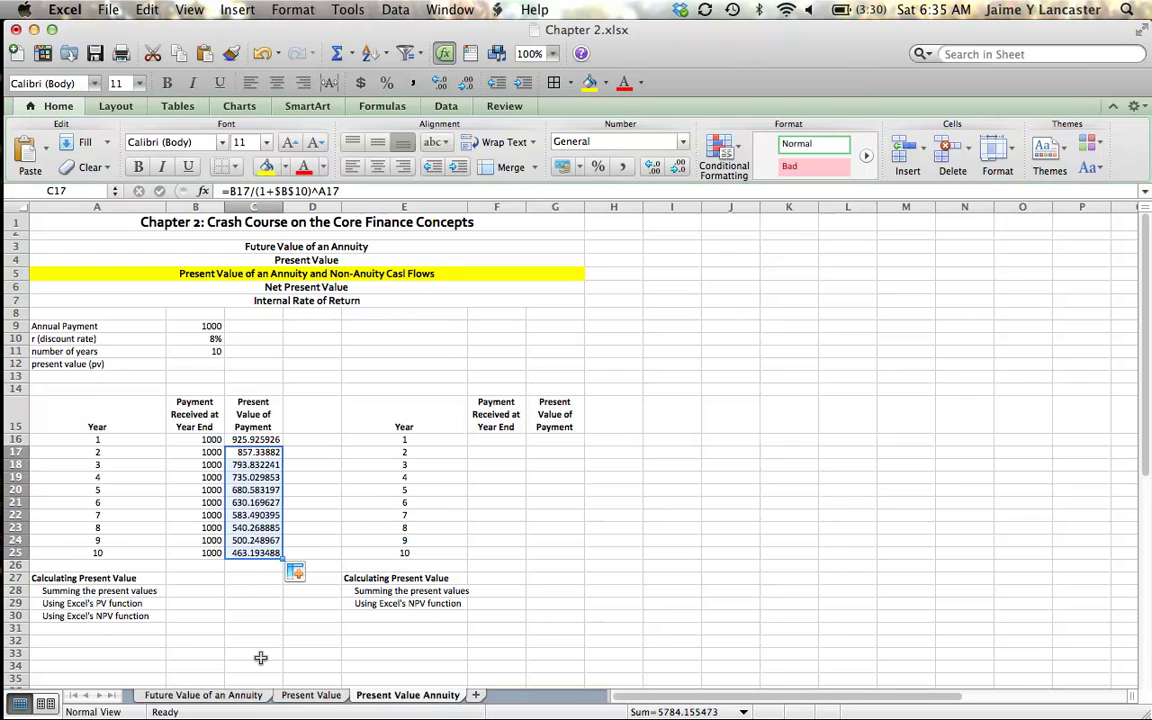
left_click(256, 439)
left_click_drag(256, 439, 256, 540)
Format payments and present values B16:C25 as whole-dollar Accounting figures
left_click_drag(205, 439, 232, 545)
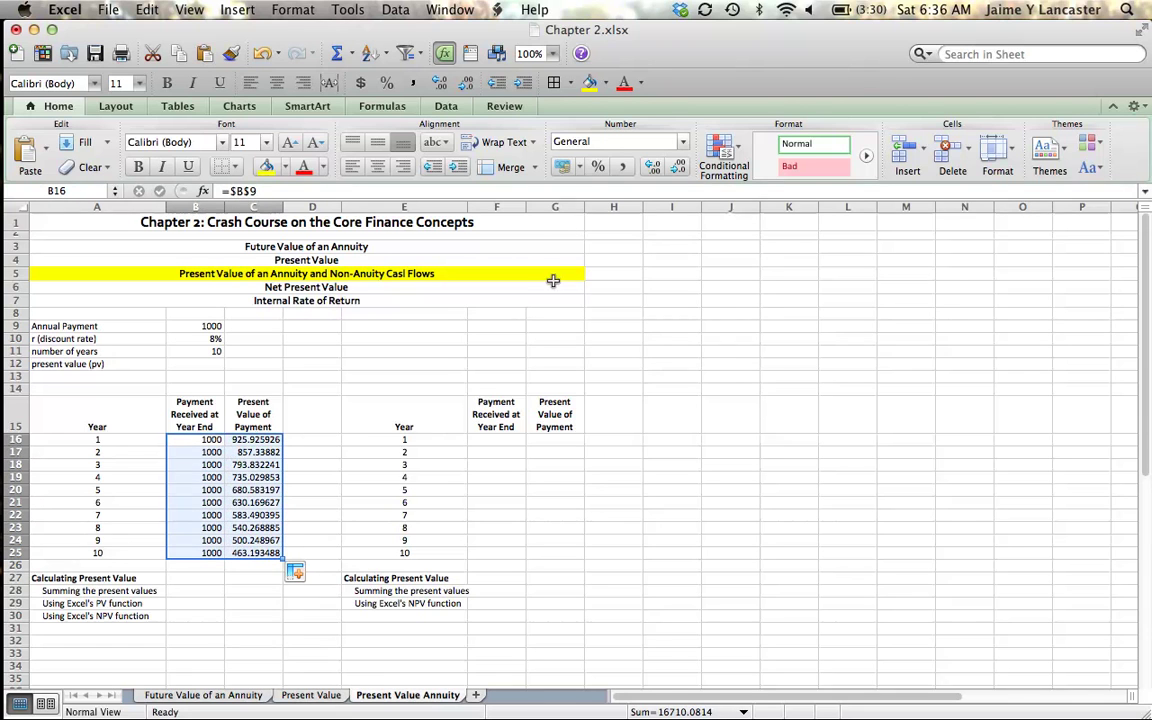
left_click(565, 170)
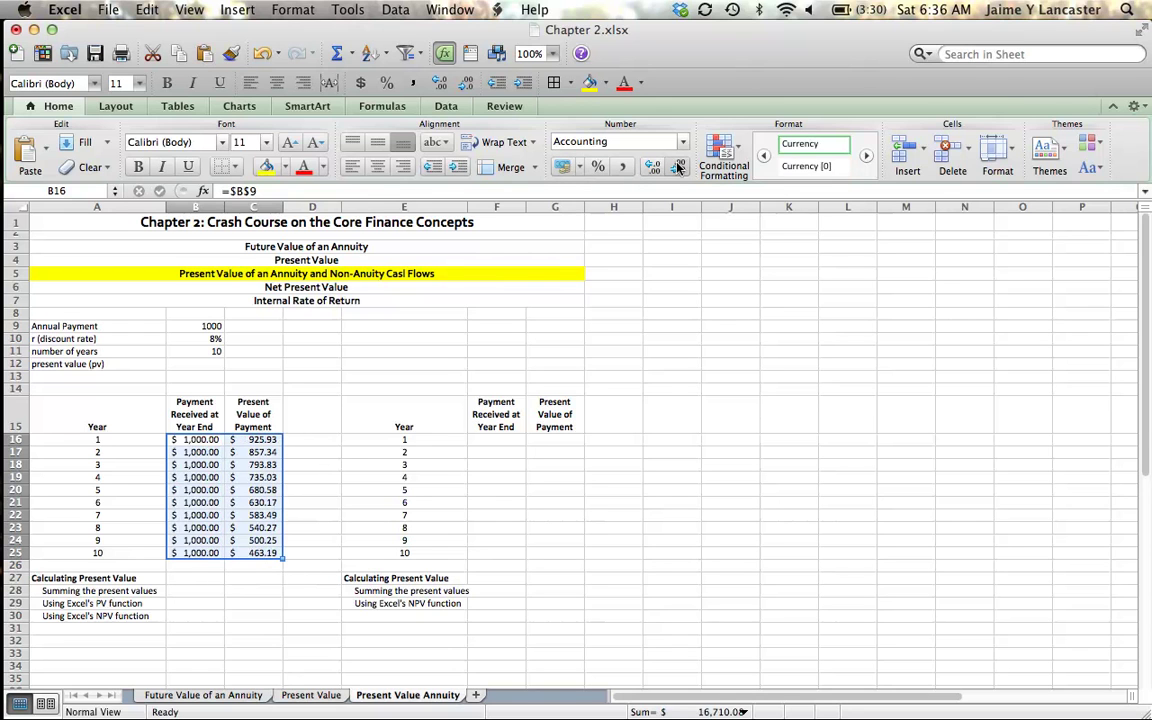
left_click(679, 166)
left_click(679, 166)
left_click(217, 591)
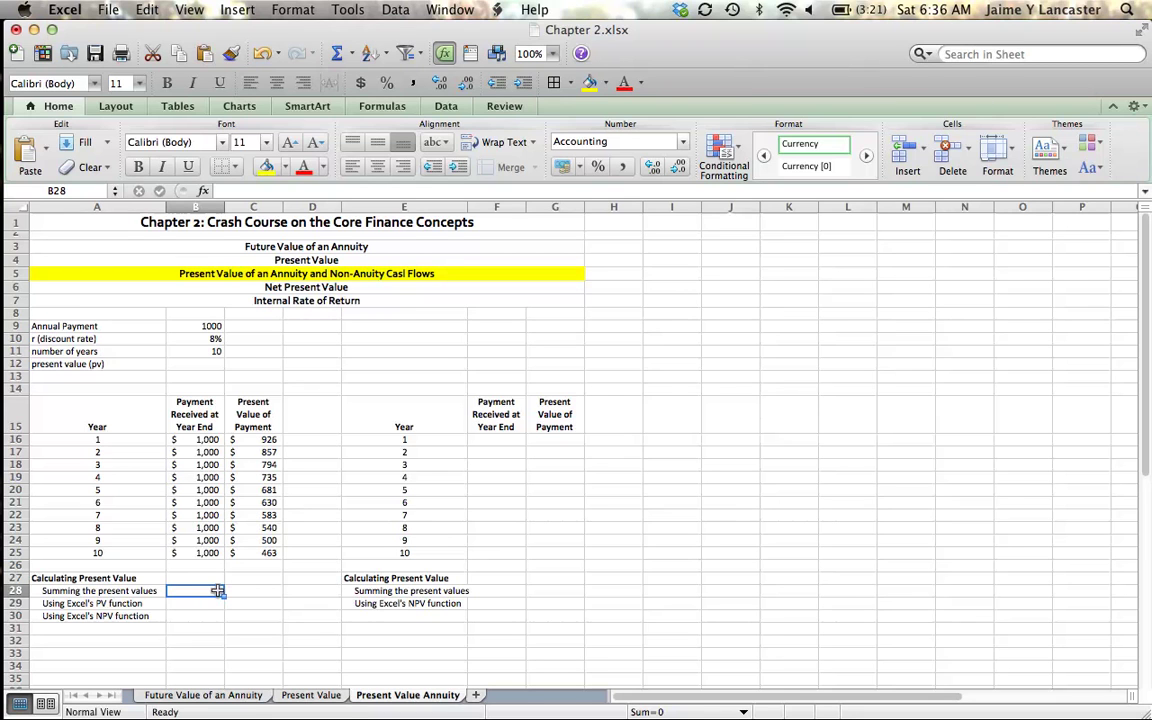
type("=")
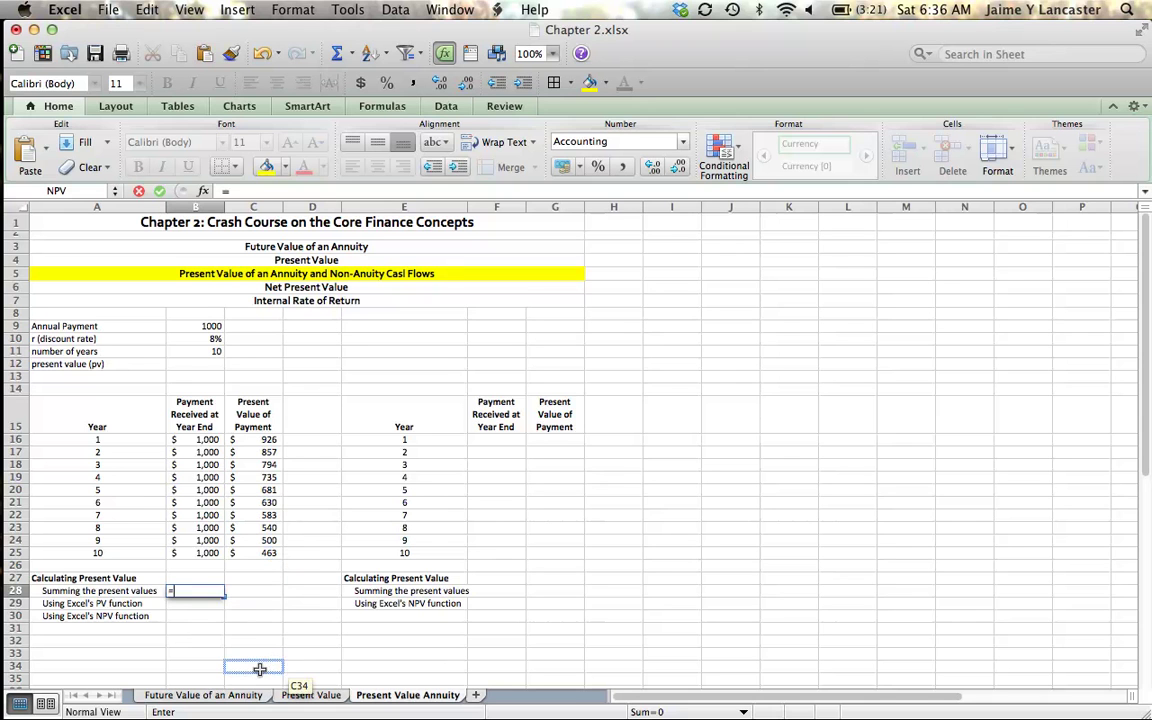
Total present values C16:C25 in B28 with =SUM, giving $6,710
type("sum")
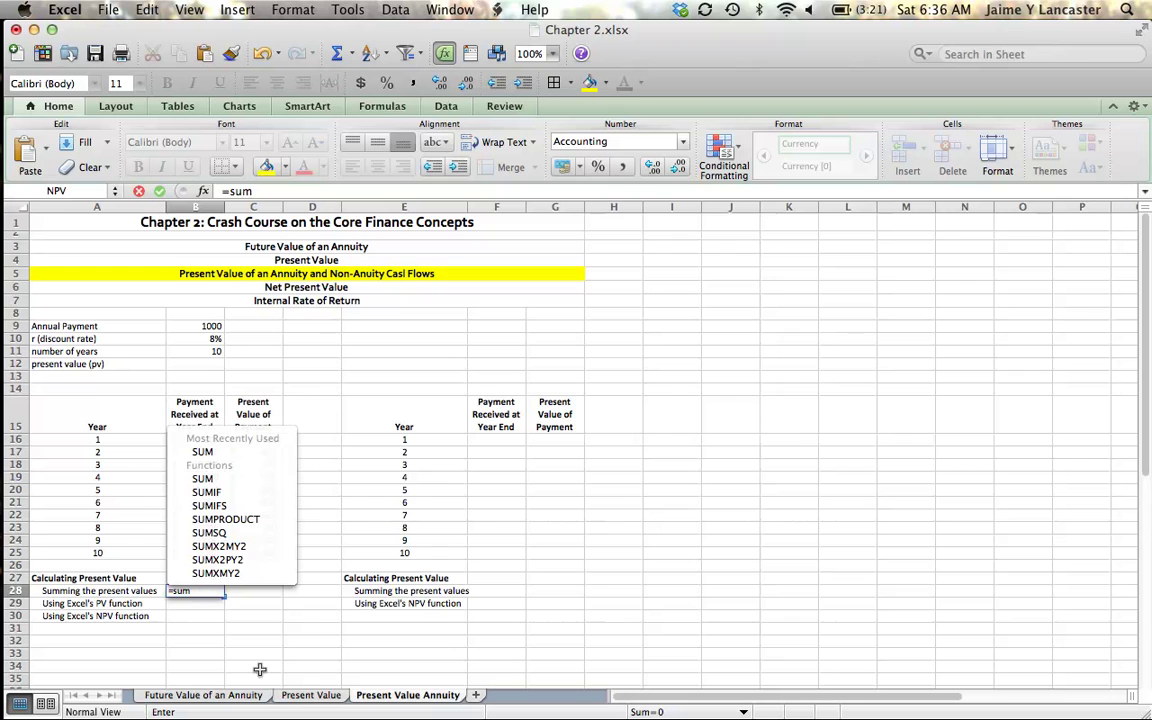
type("(")
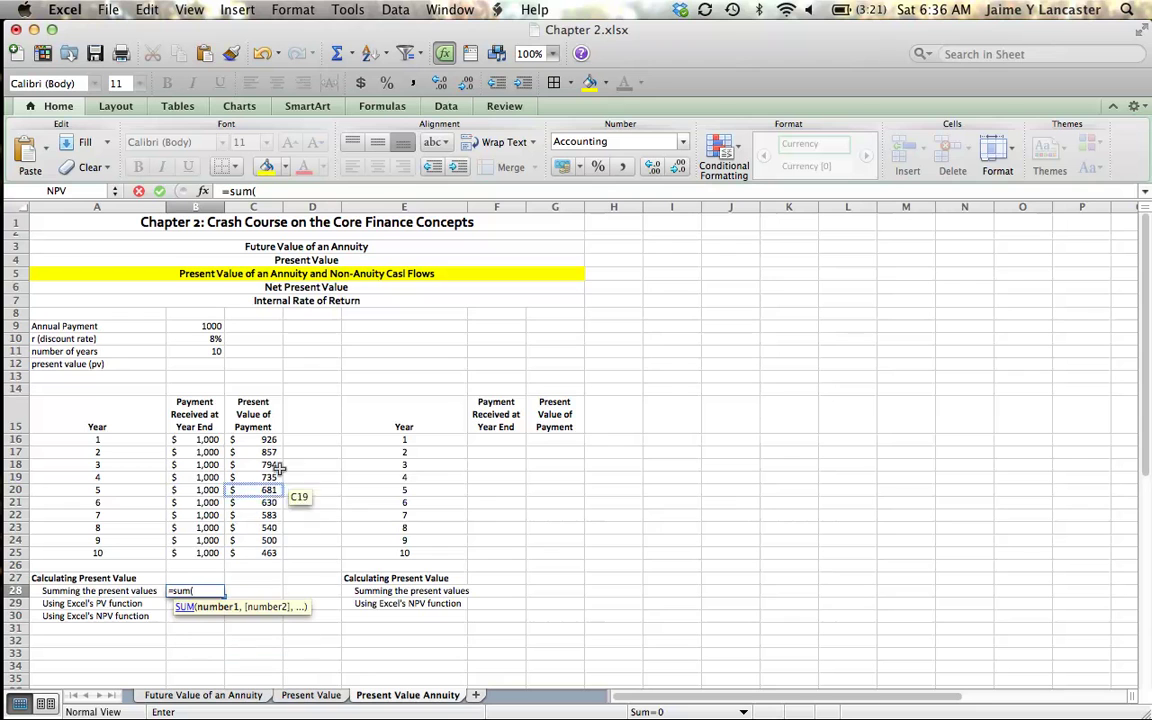
left_click_drag(265, 440, 262, 556)
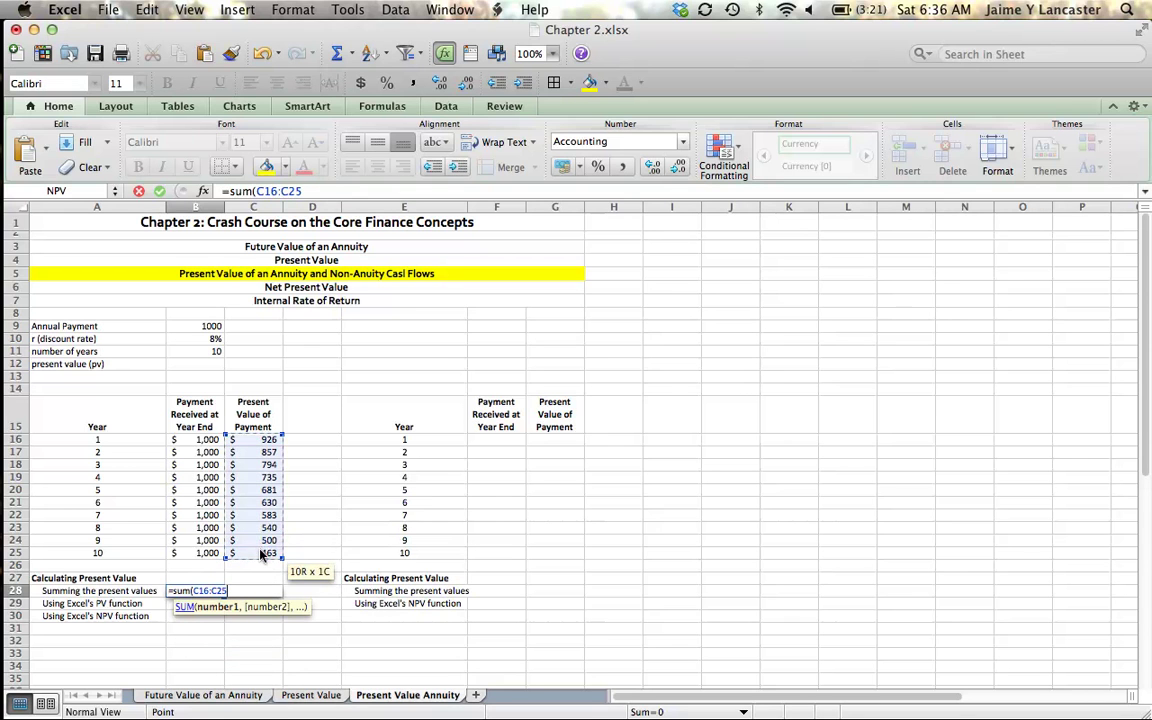
key("Return")
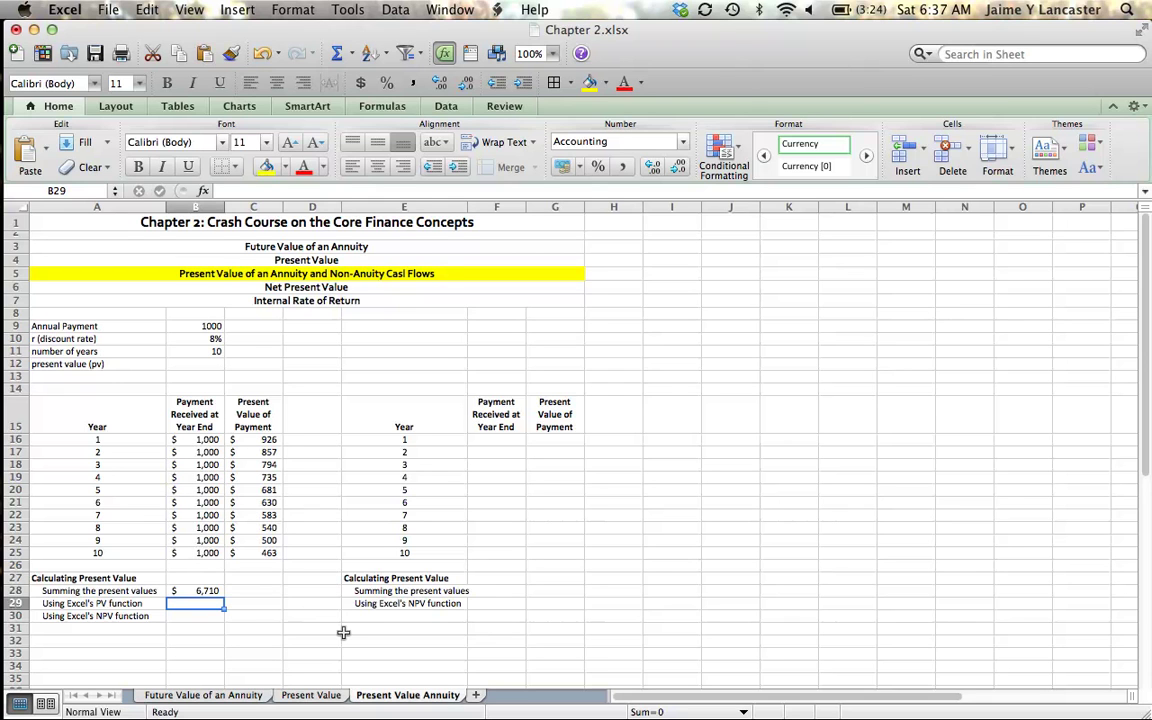
Enter =PV(B10,B11,-B9) in B29, returning $6,710
type("=")
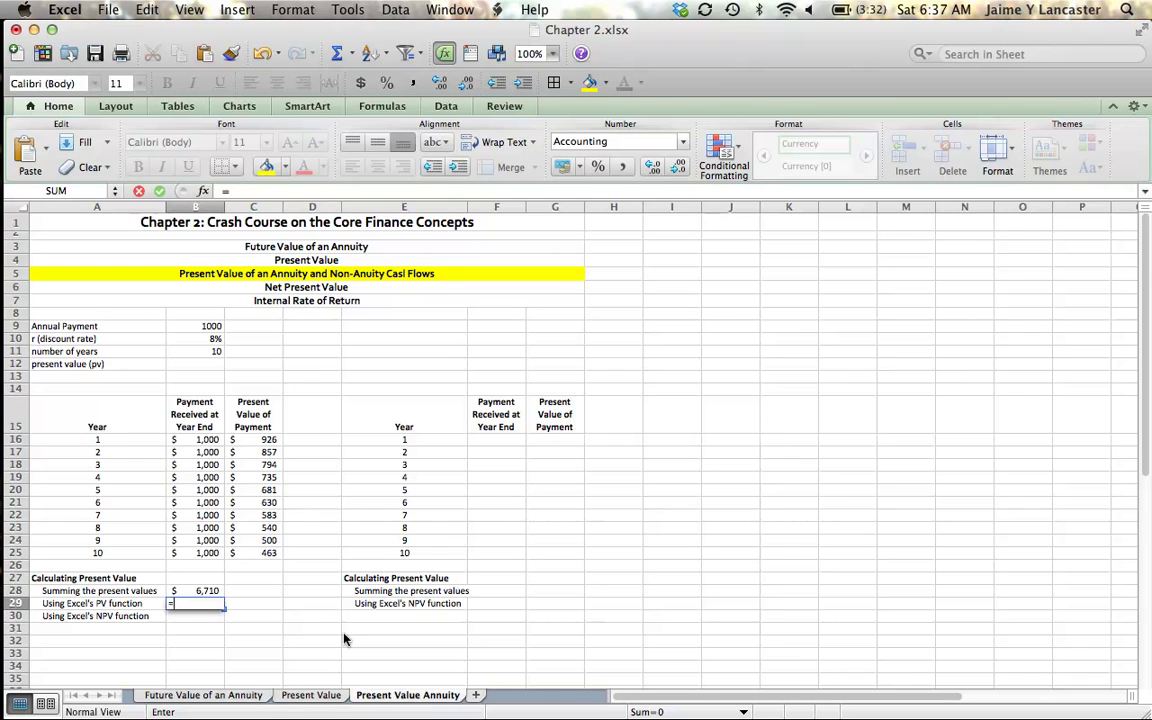
type("pv")
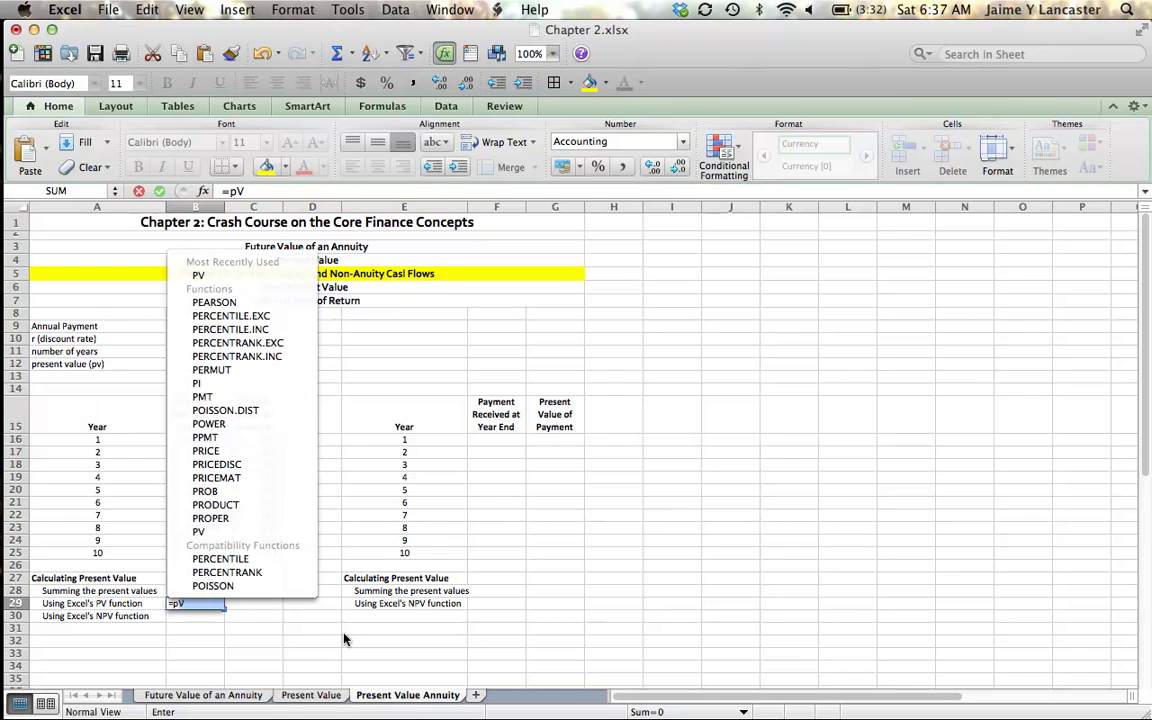
type("(")
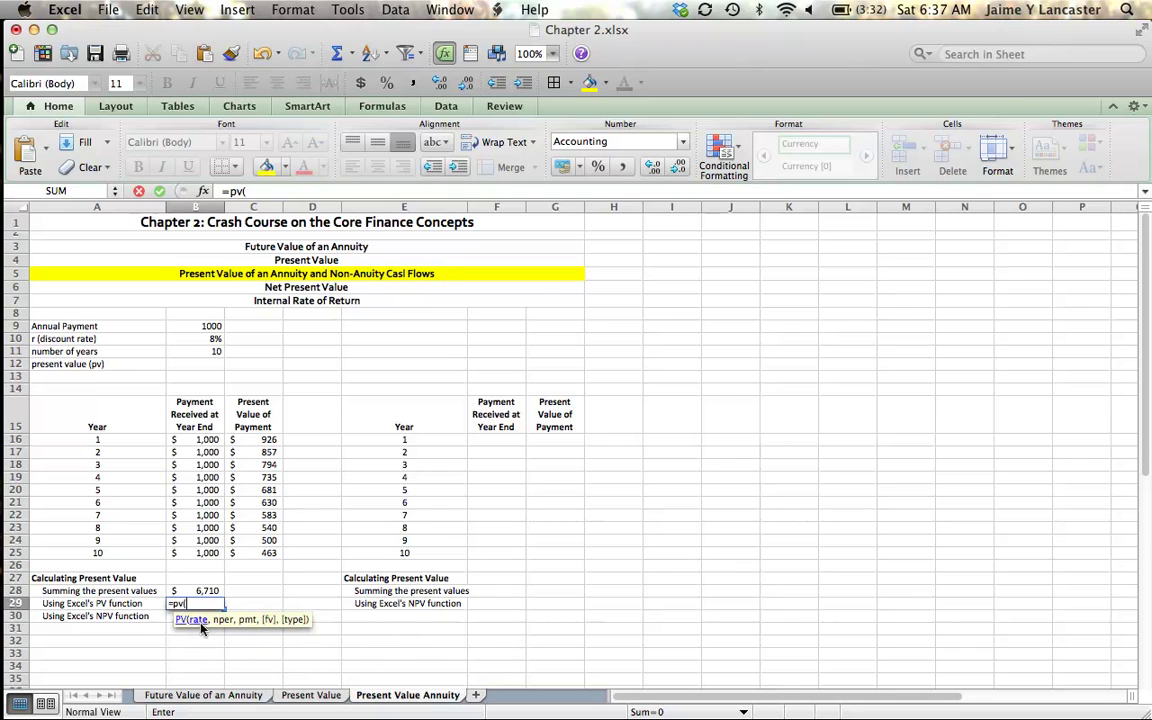
left_click(193, 340)
type(",")
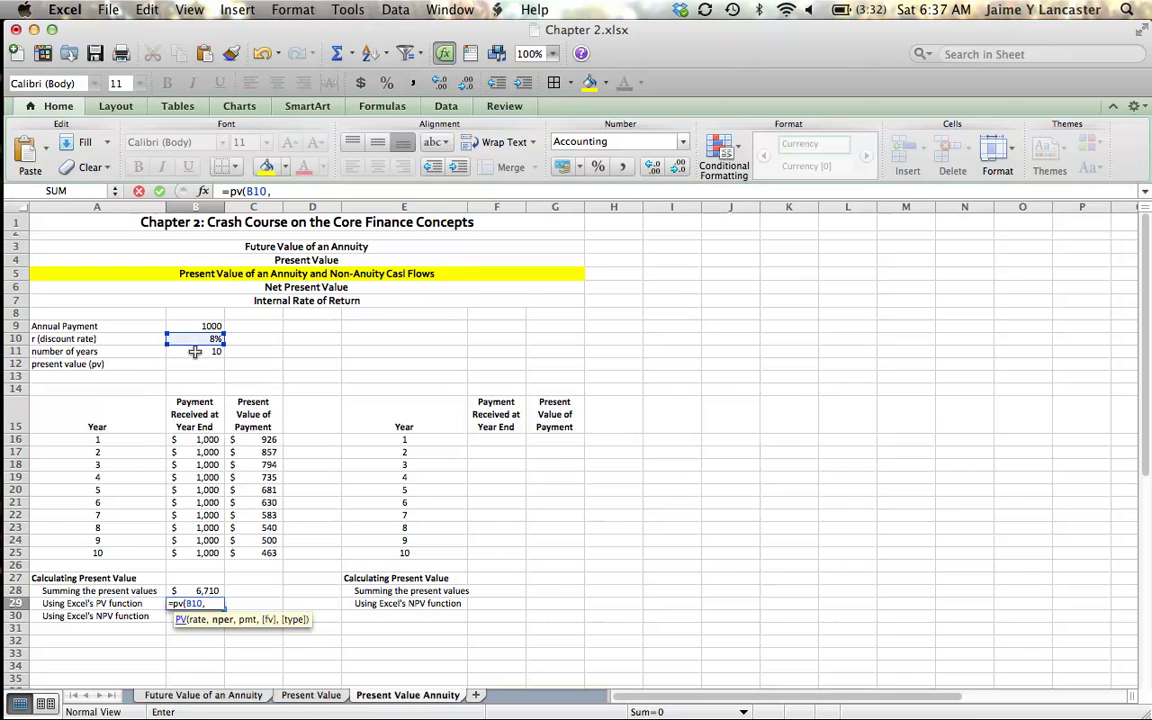
left_click(195, 352)
type(",")
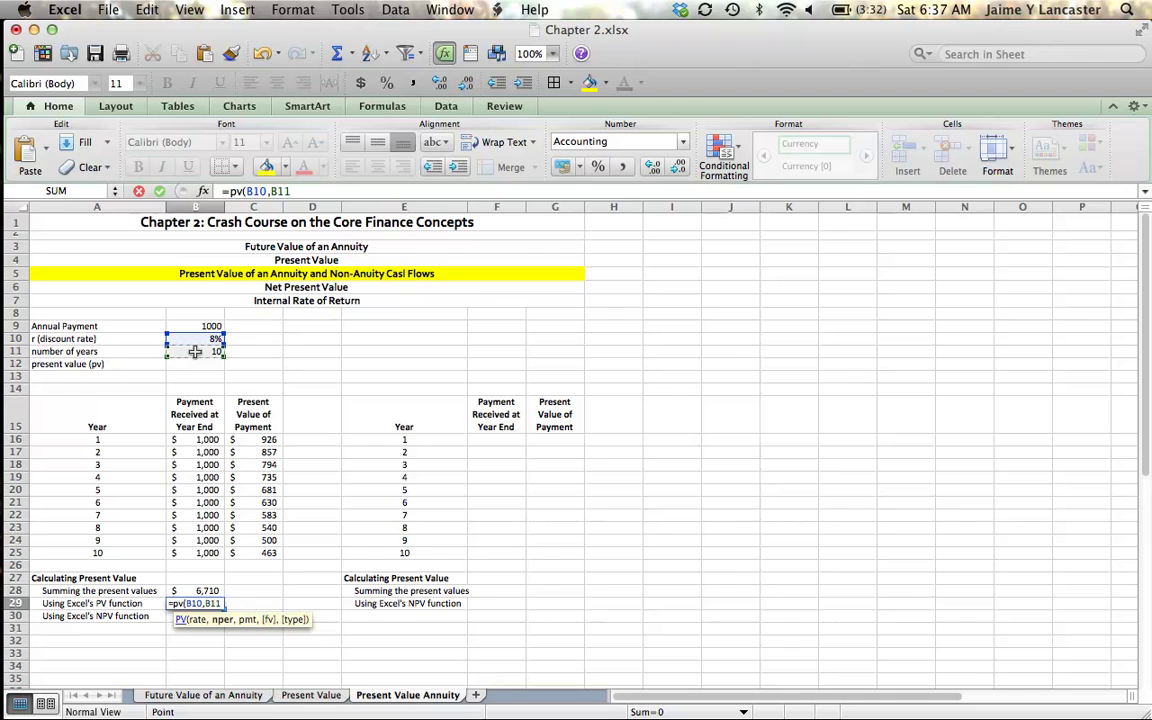
type("-")
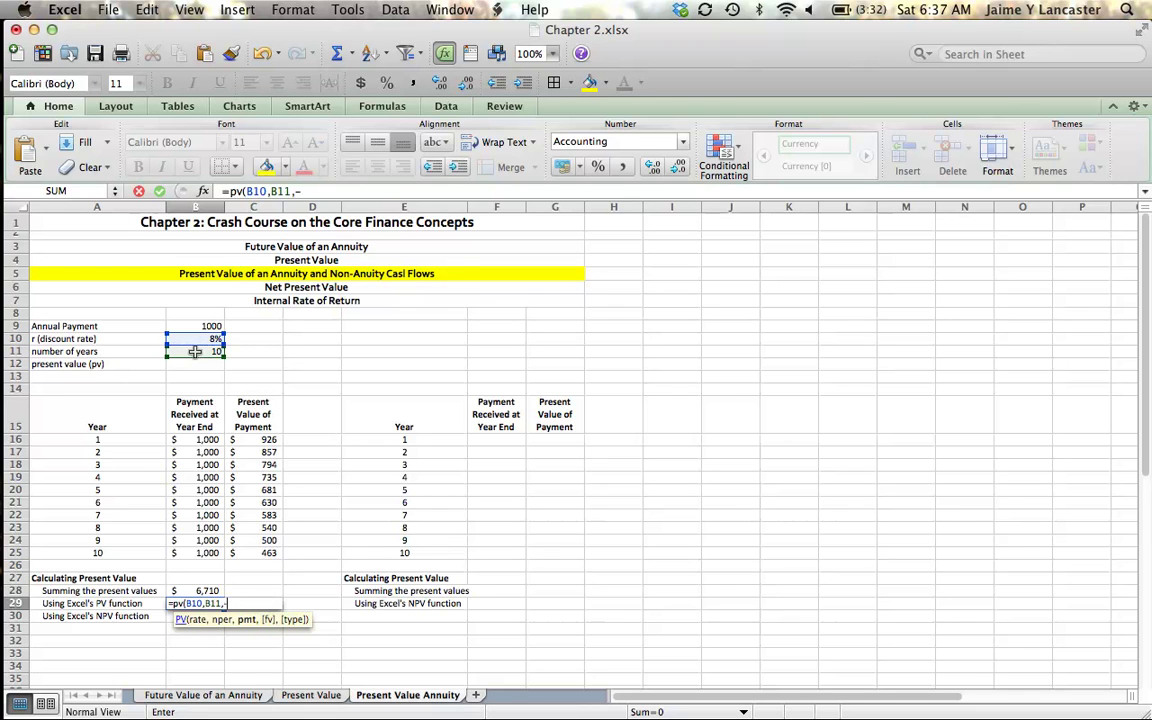
left_click(196, 327)
type(")")
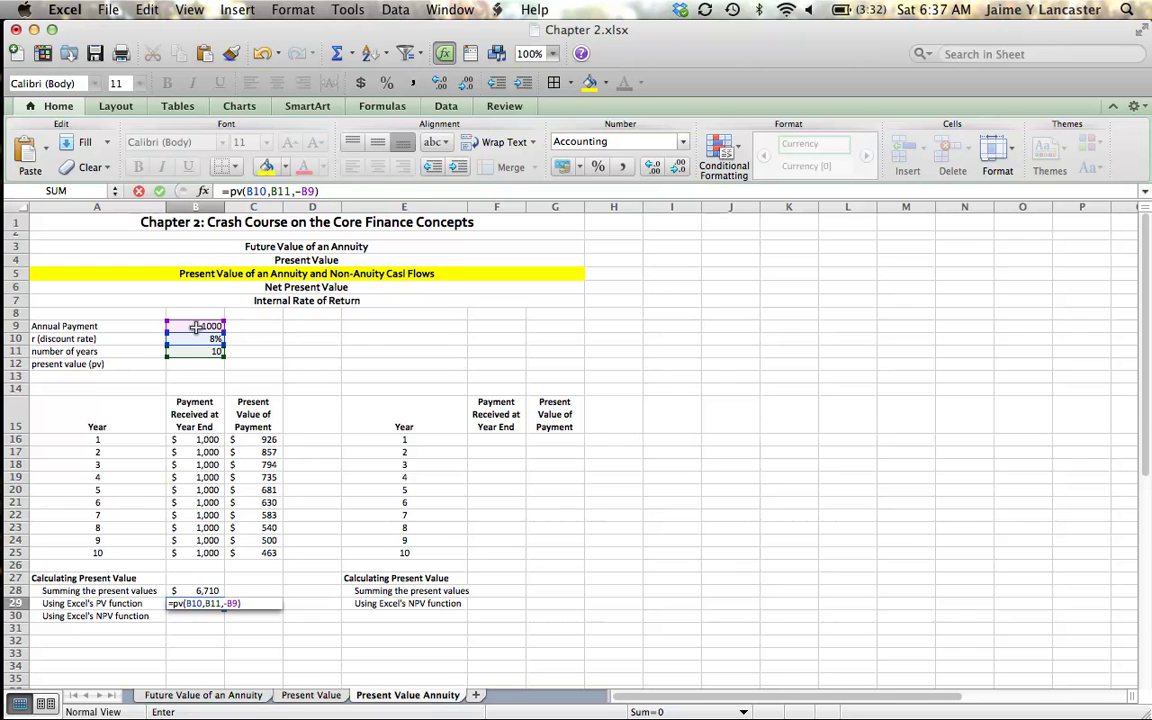
key("Return")
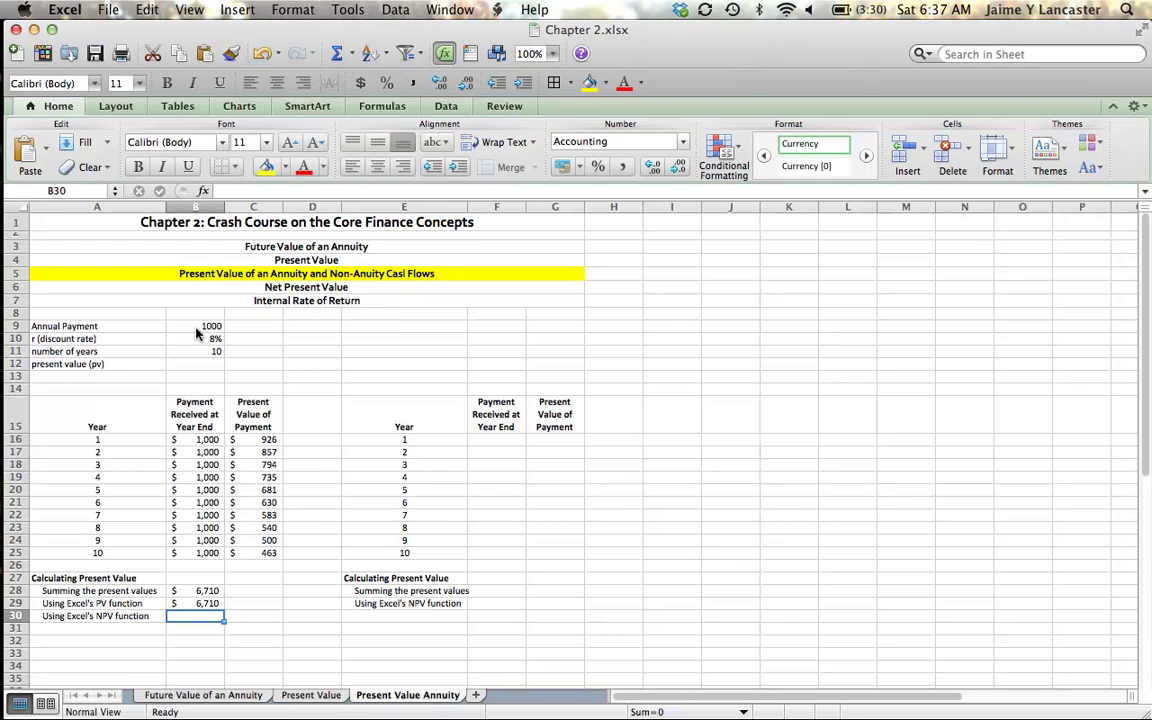
Enter =NPV(B10,B16:B25) in B30, returning $6,710
type("=")
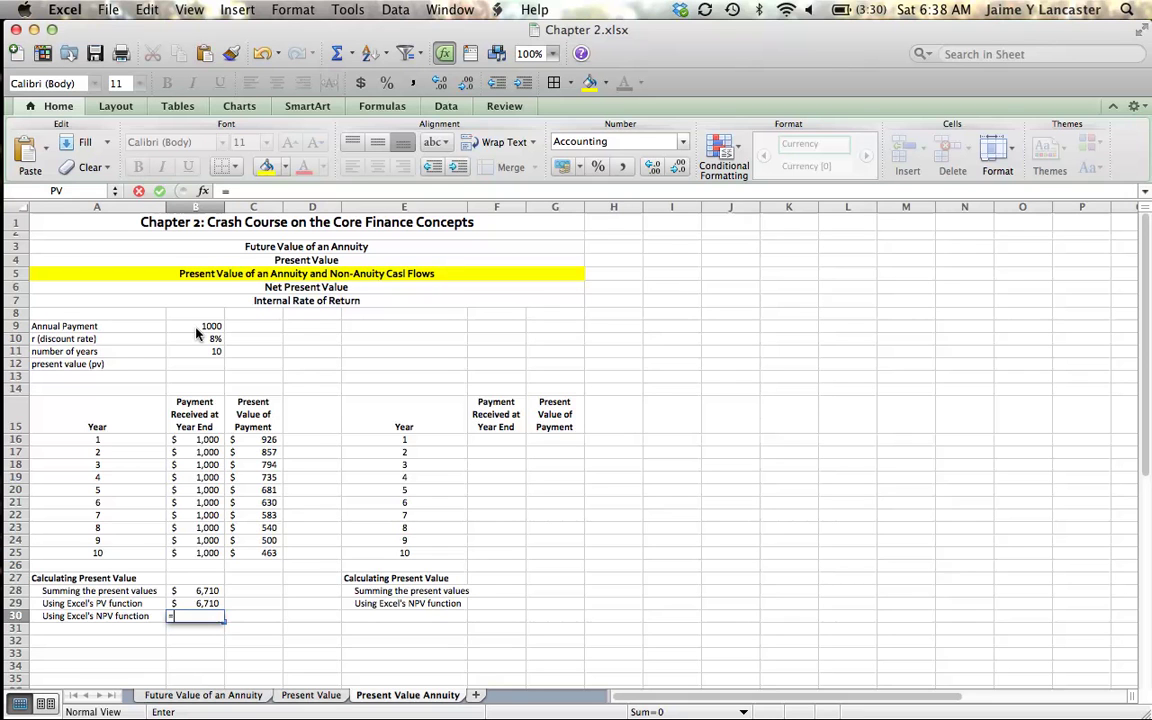
type("npv")
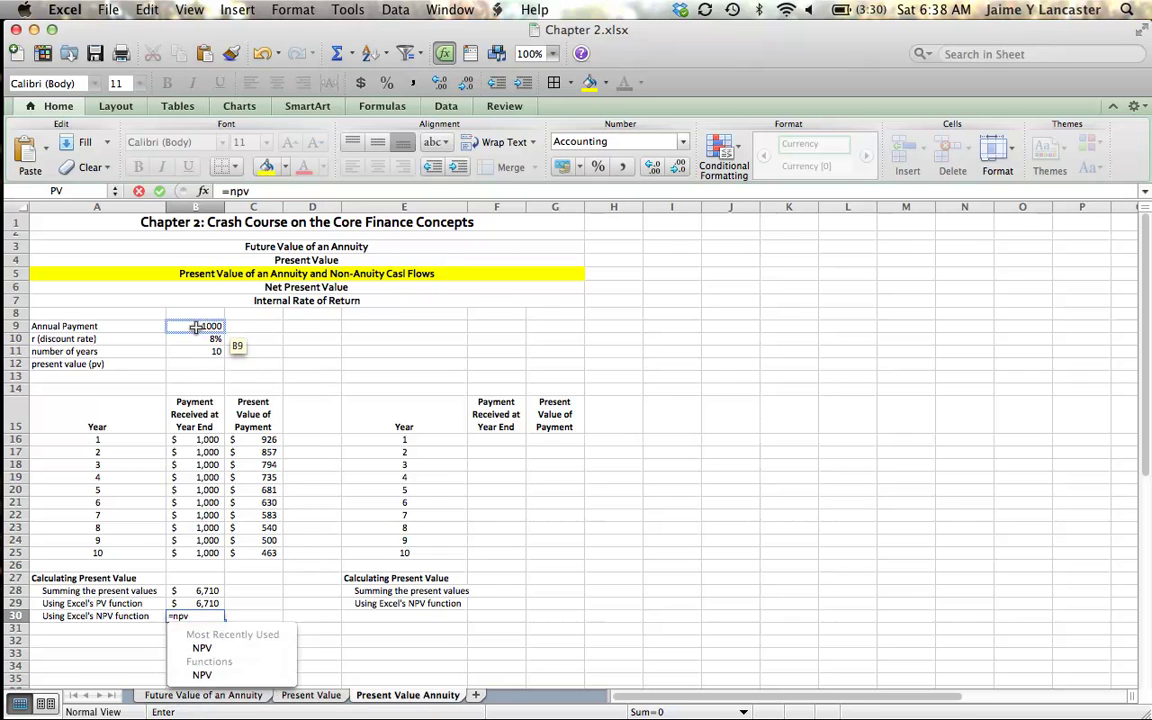
type("(")
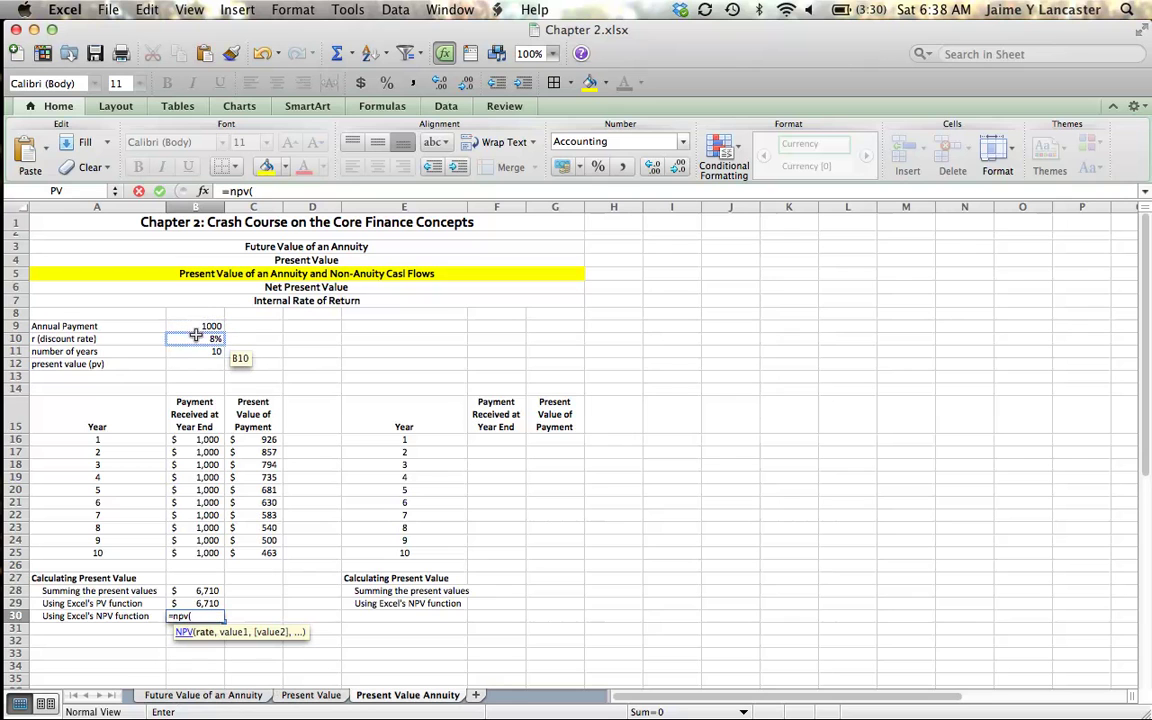
left_click(196, 341)
type(",")
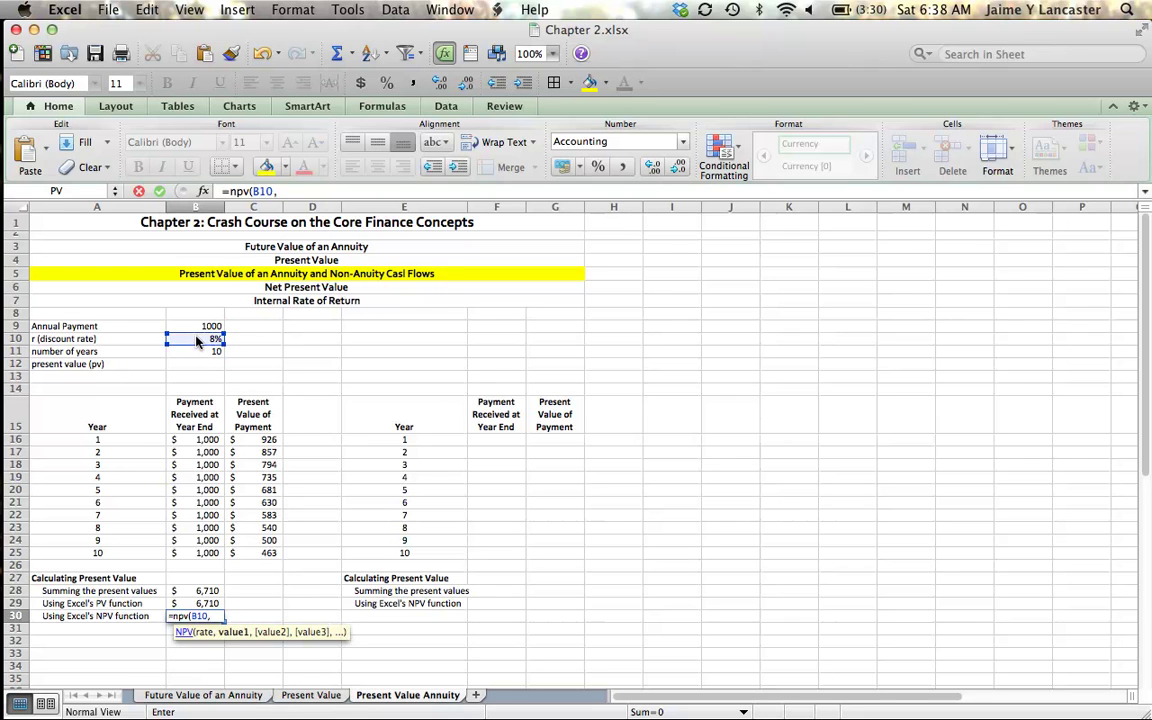
left_click(200, 438)
left_click_drag(200, 438, 189, 552)
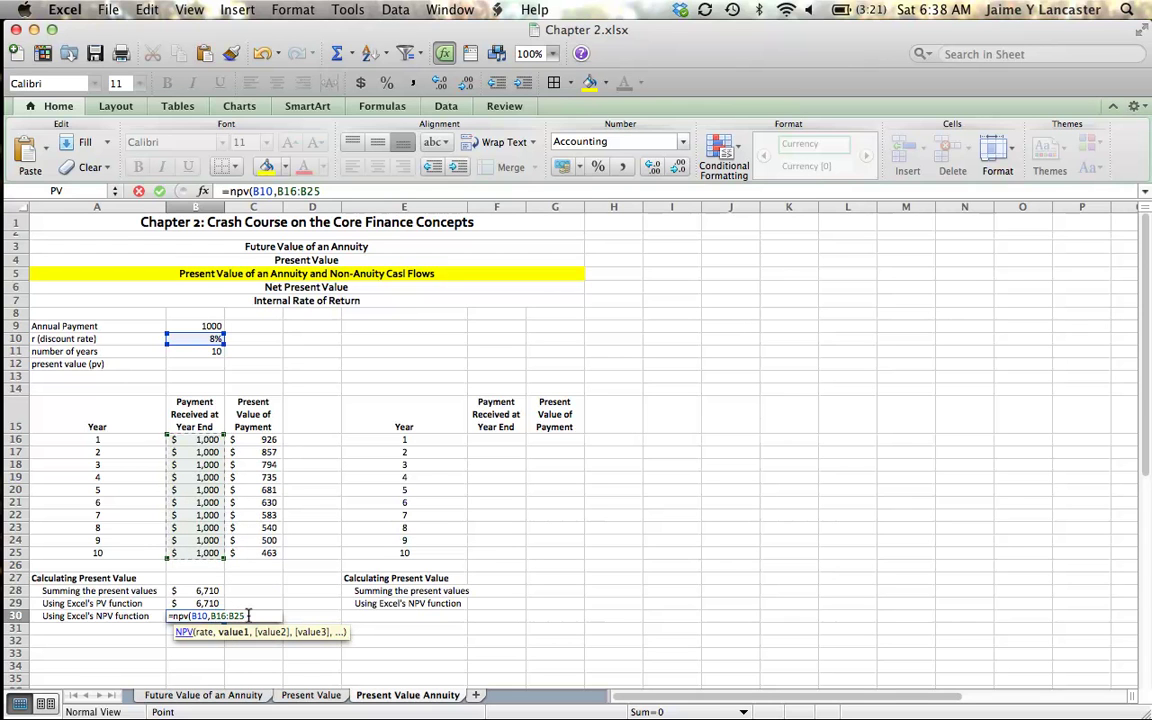
type(")")
key("Return")
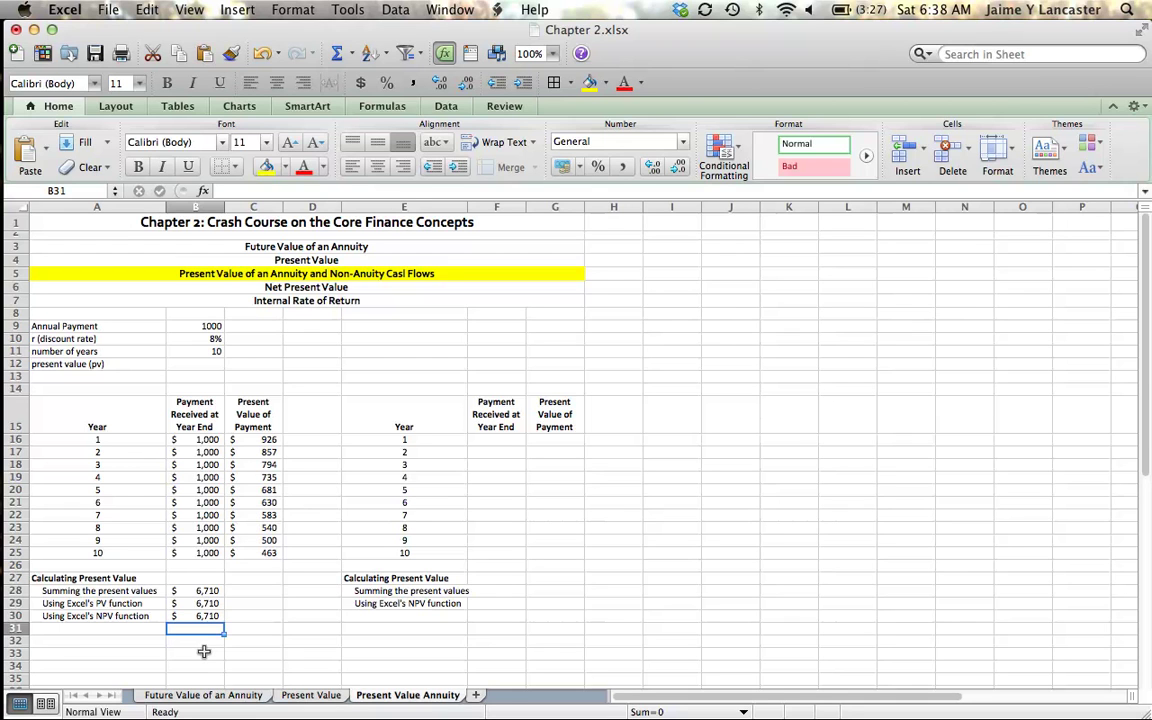
Enter 400 as year 1's payment in F16 of the uneven table
left_click(493, 443)
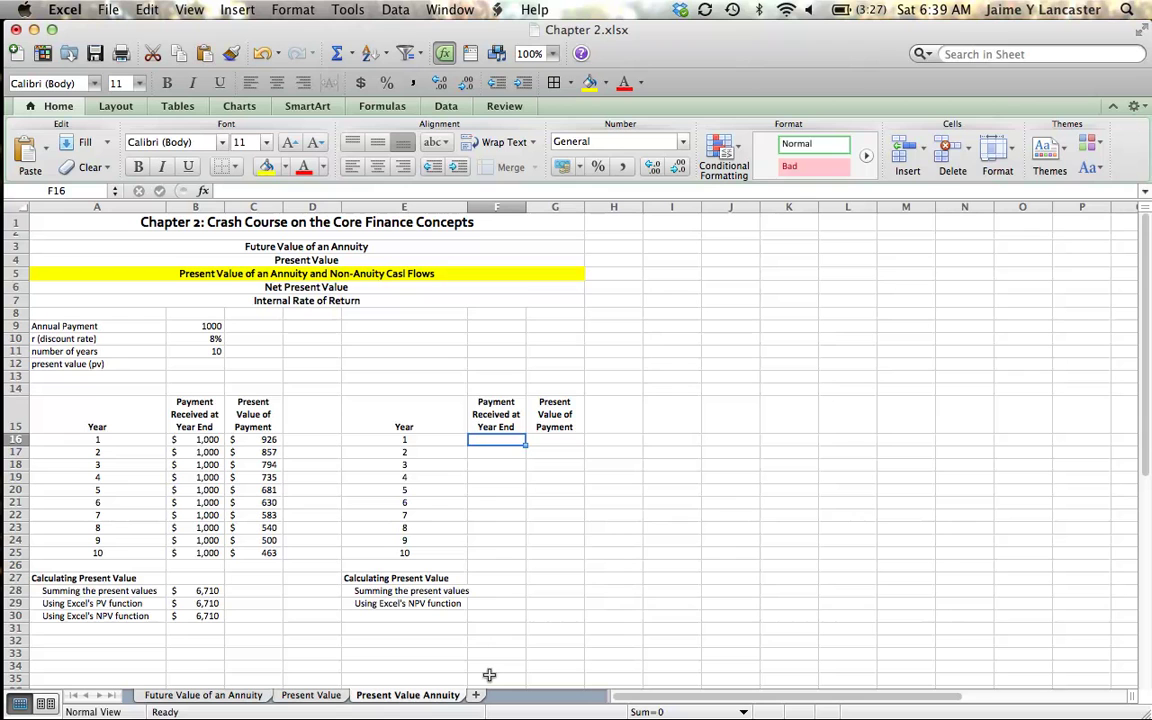
type("400")
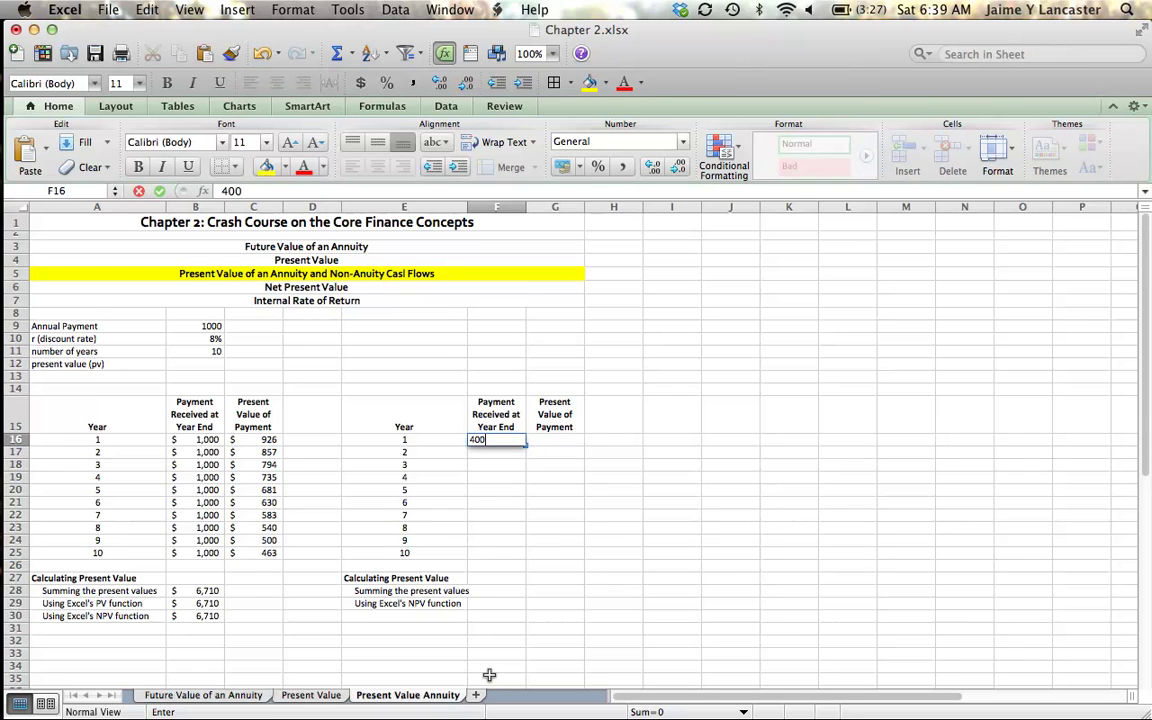
key("Return")
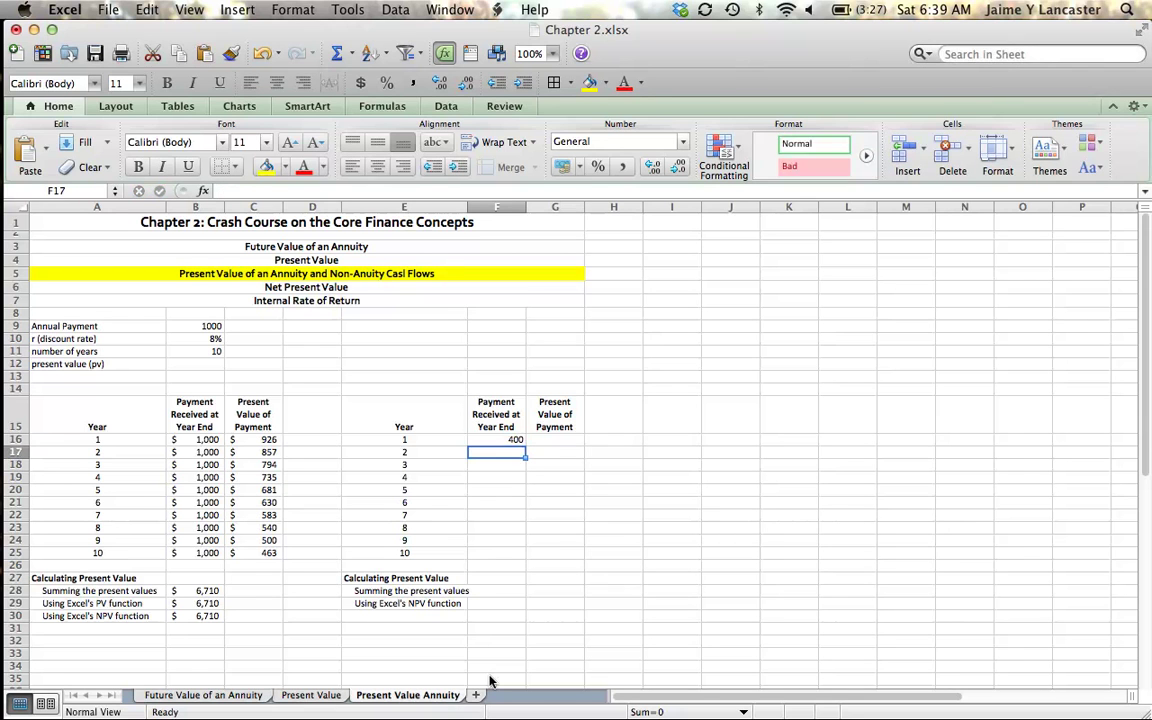
Enter =F16+100 in F17 and fill it down to F25, reaching 1300
type("=")
key("Up")
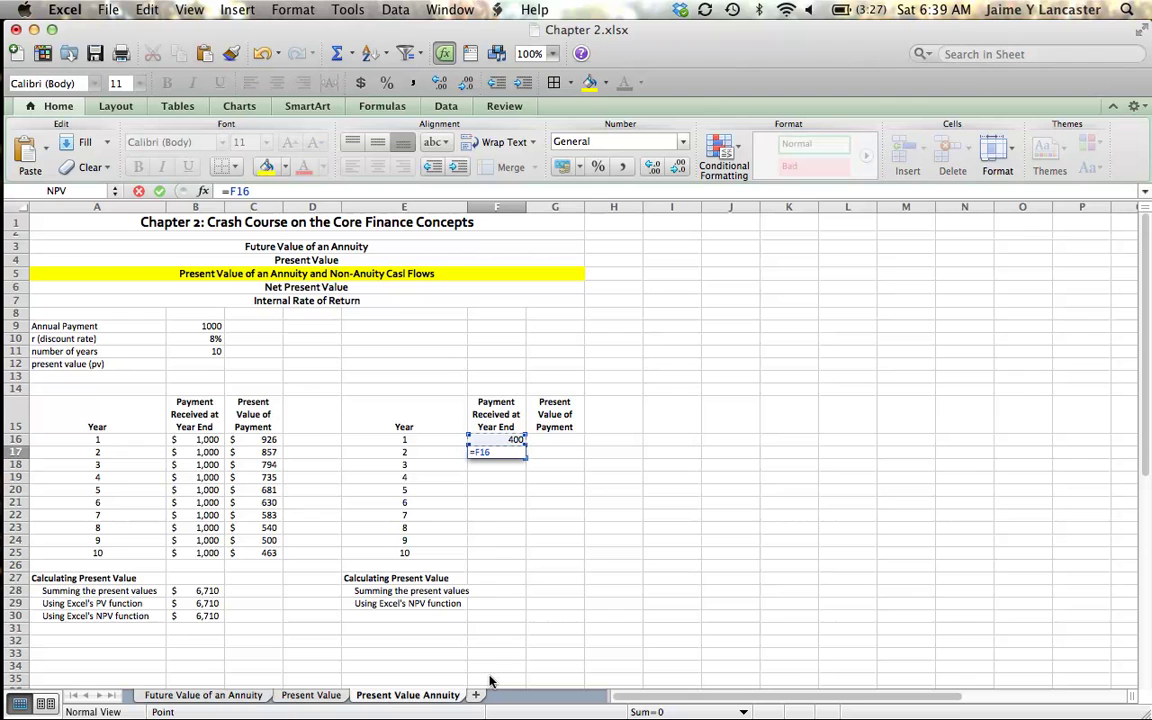
type("+100")
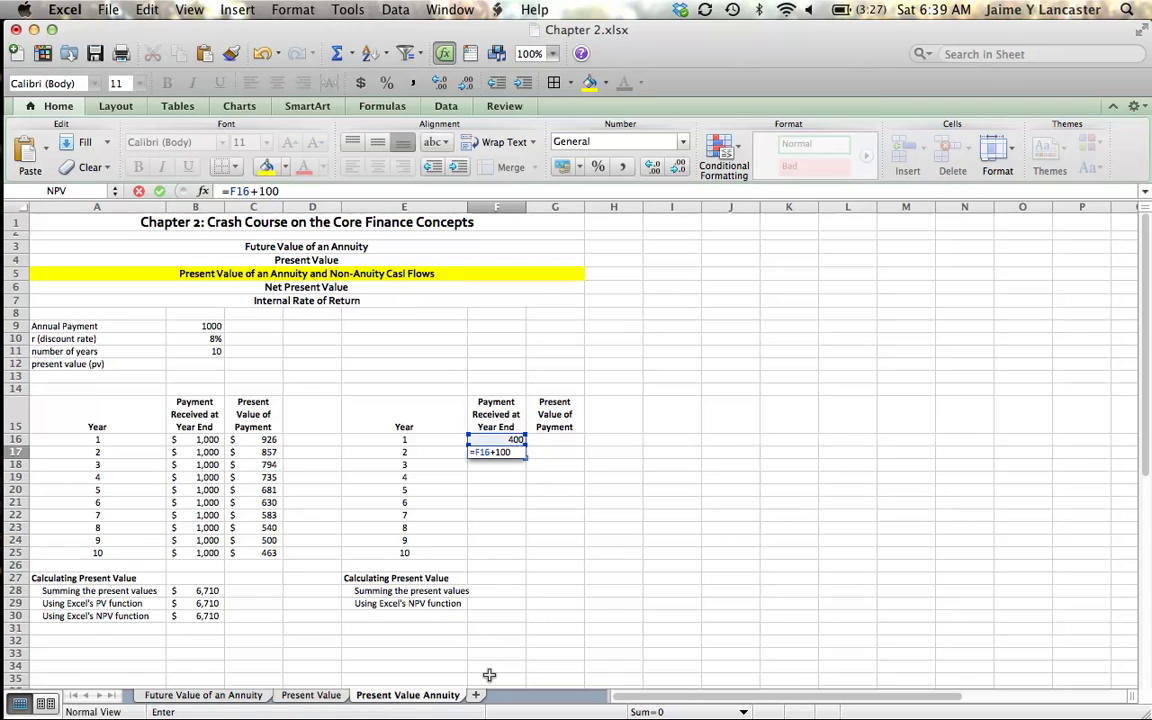
key("Return")
left_click(505, 452)
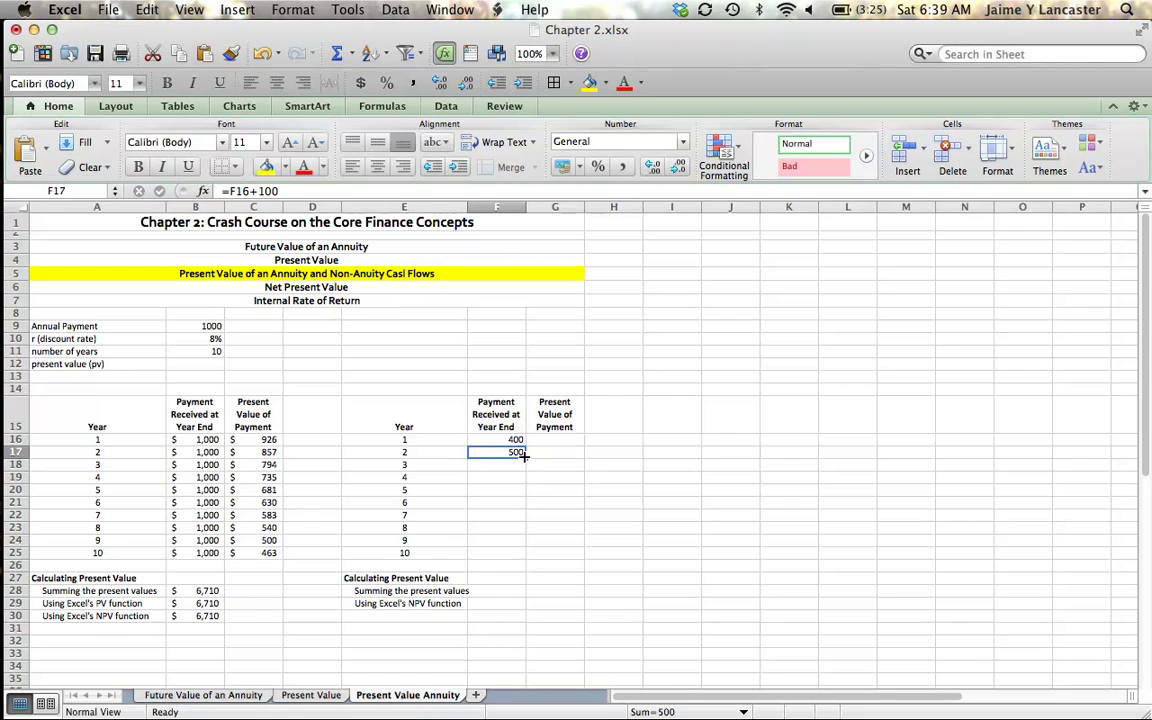
left_click_drag(524, 456, 508, 556)
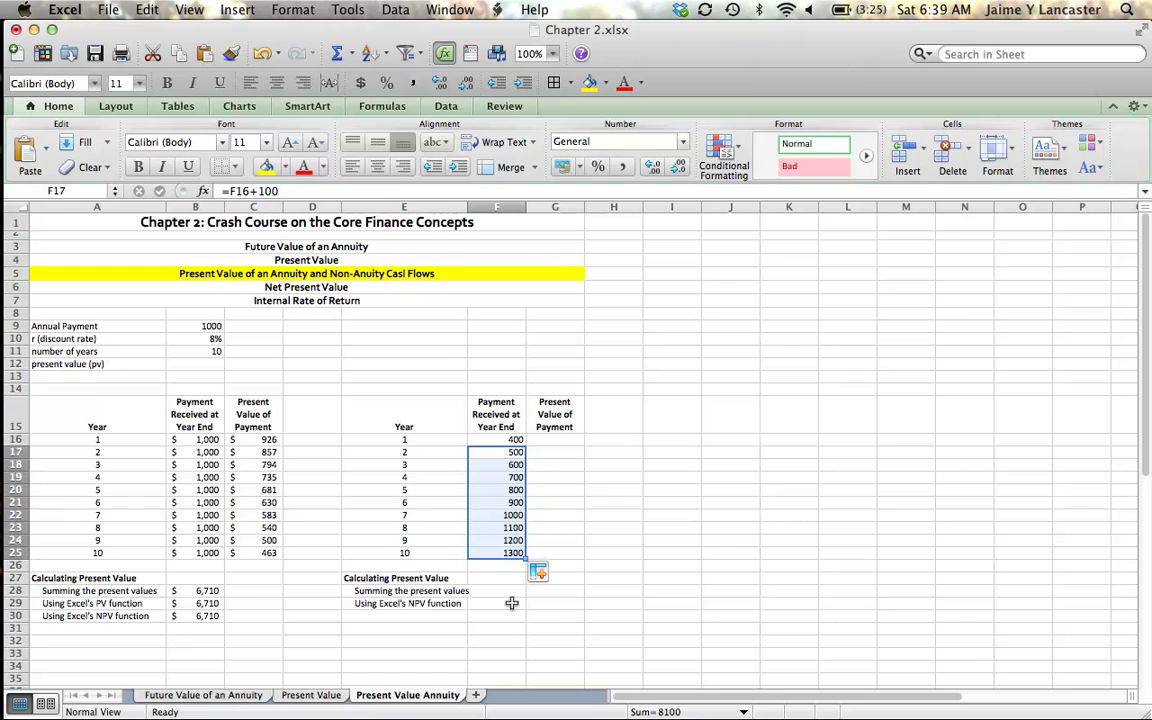
left_click(511, 603)
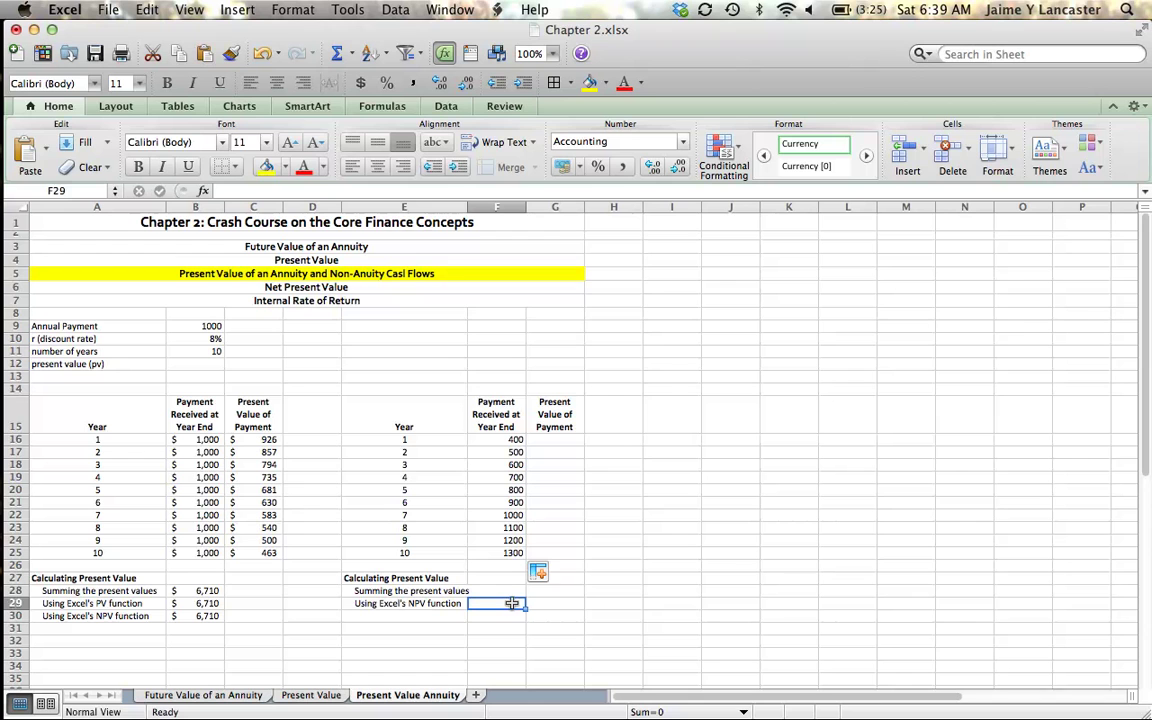
Enter =F16/(1+$B$10)^E16 in G16 for year 1's present value
left_click(549, 440)
type("=")
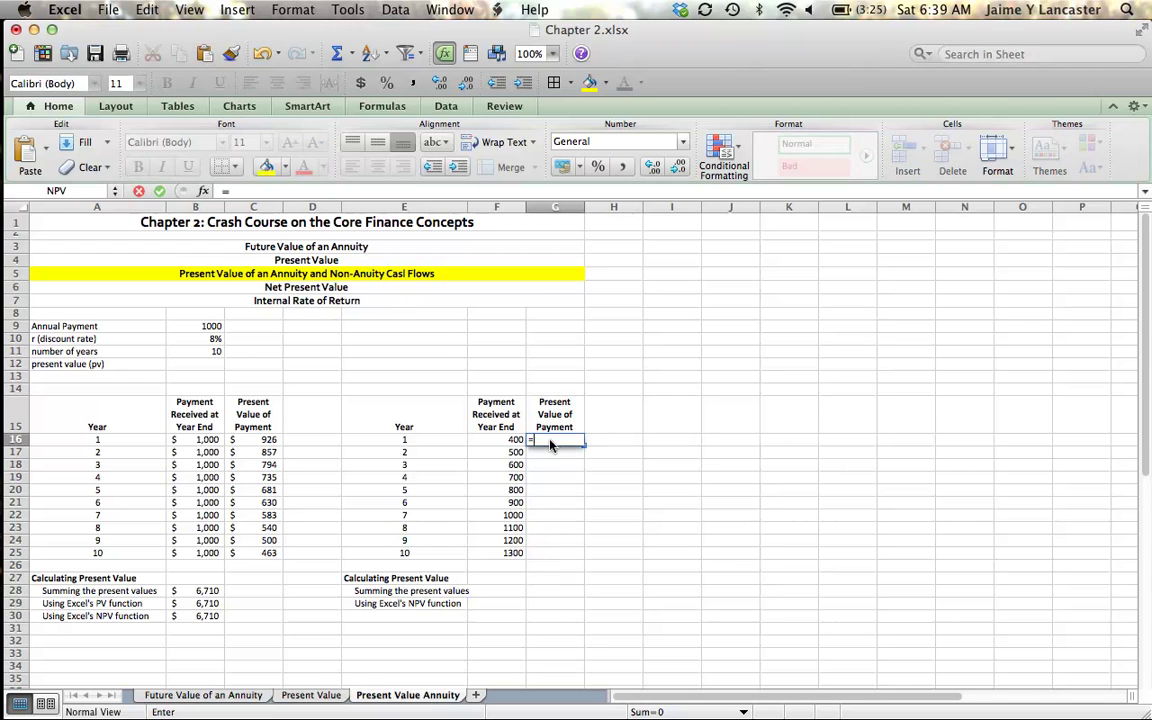
left_click(508, 442)
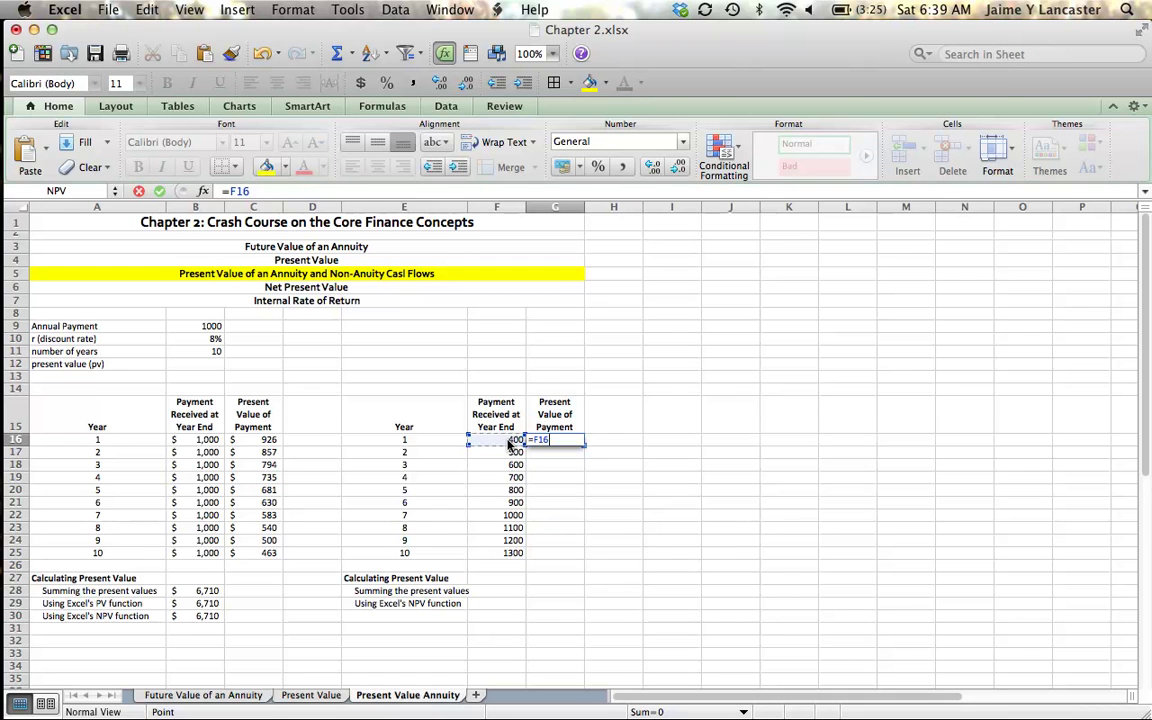
type("/(1+")
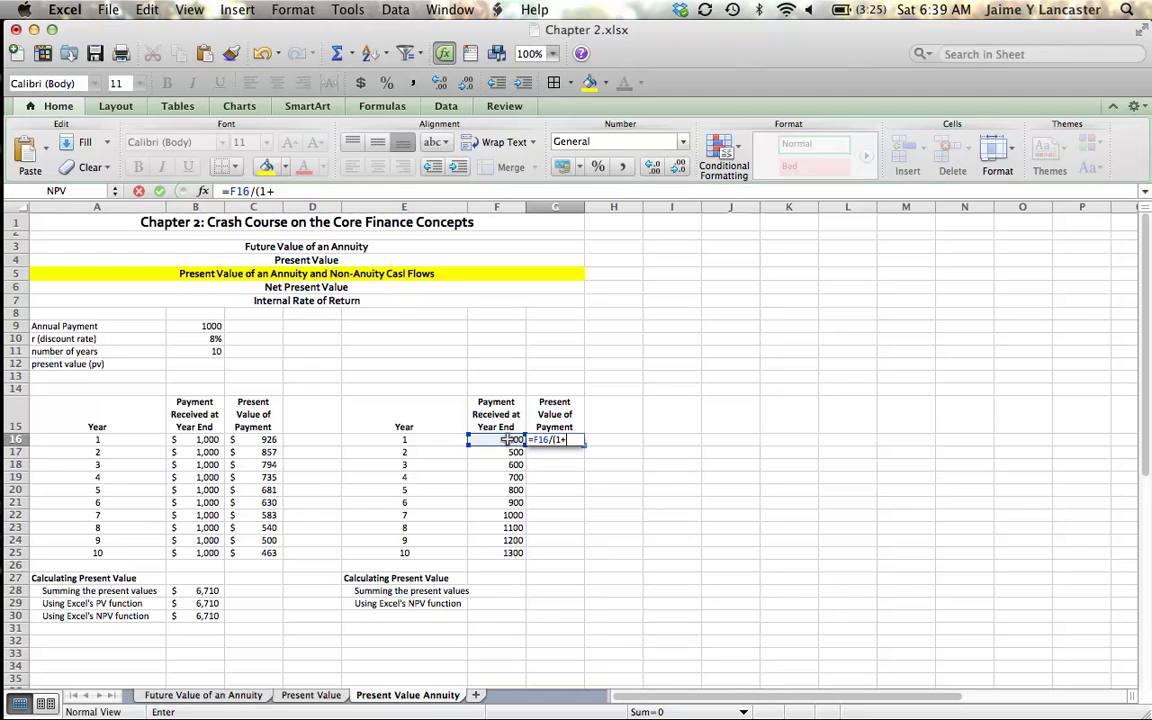
left_click(205, 339)
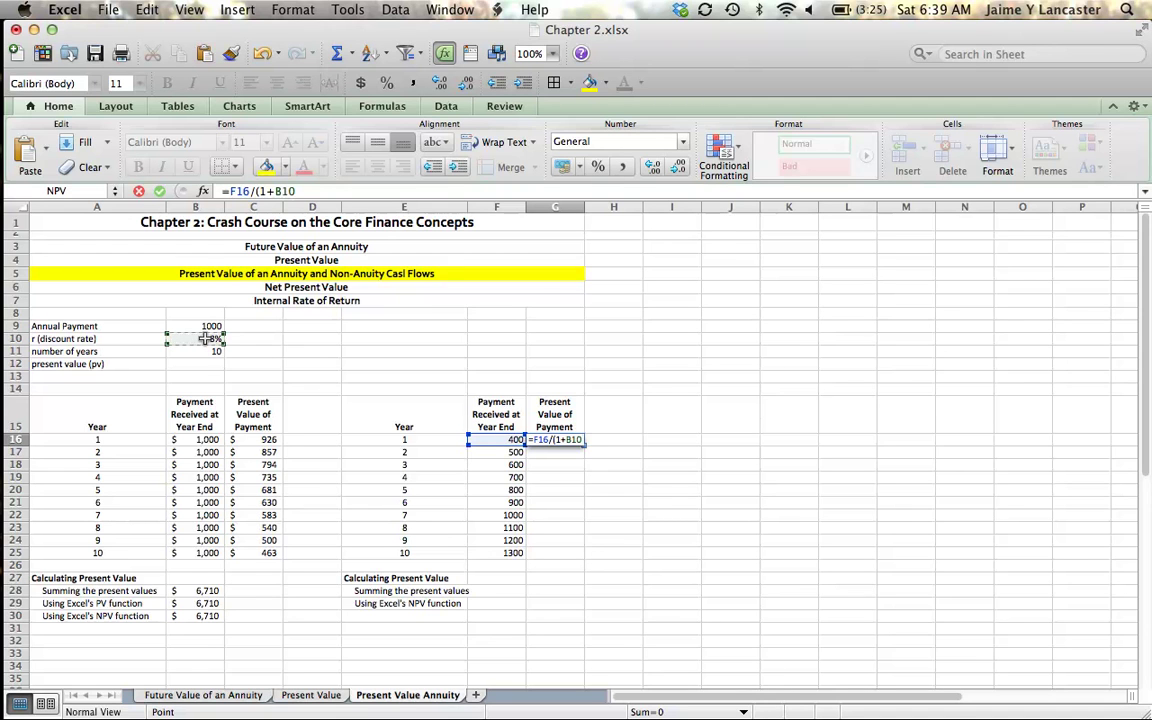
key("F4")
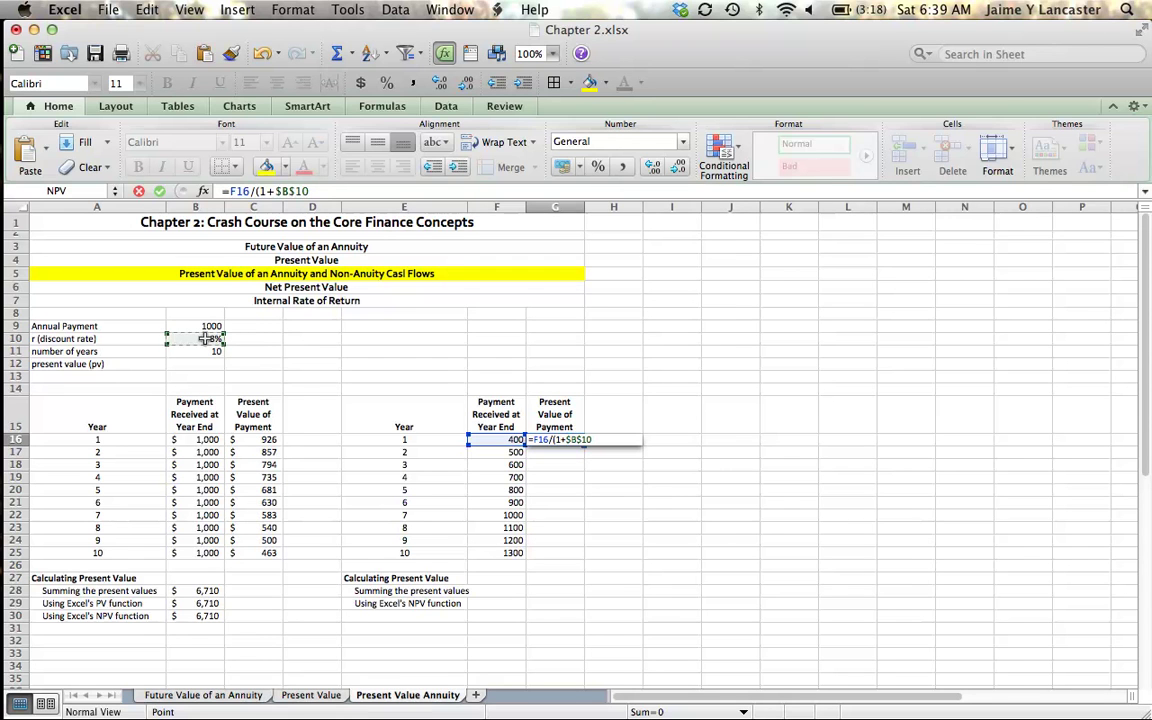
type(")^")
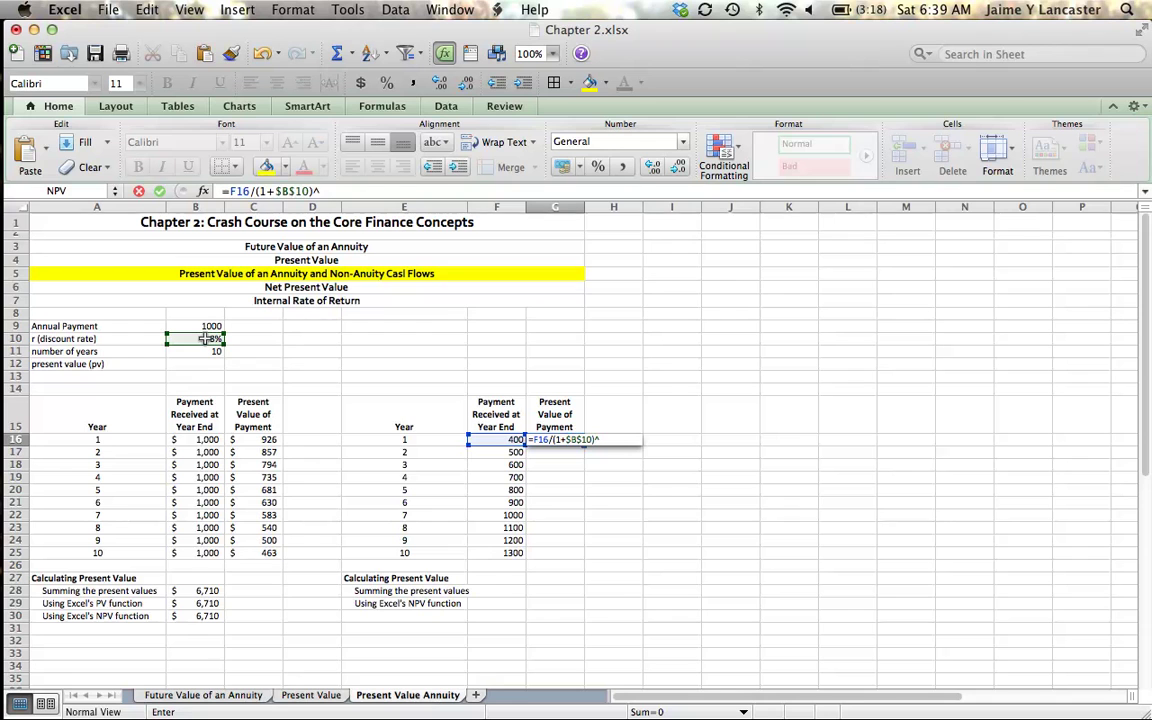
left_click(415, 439)
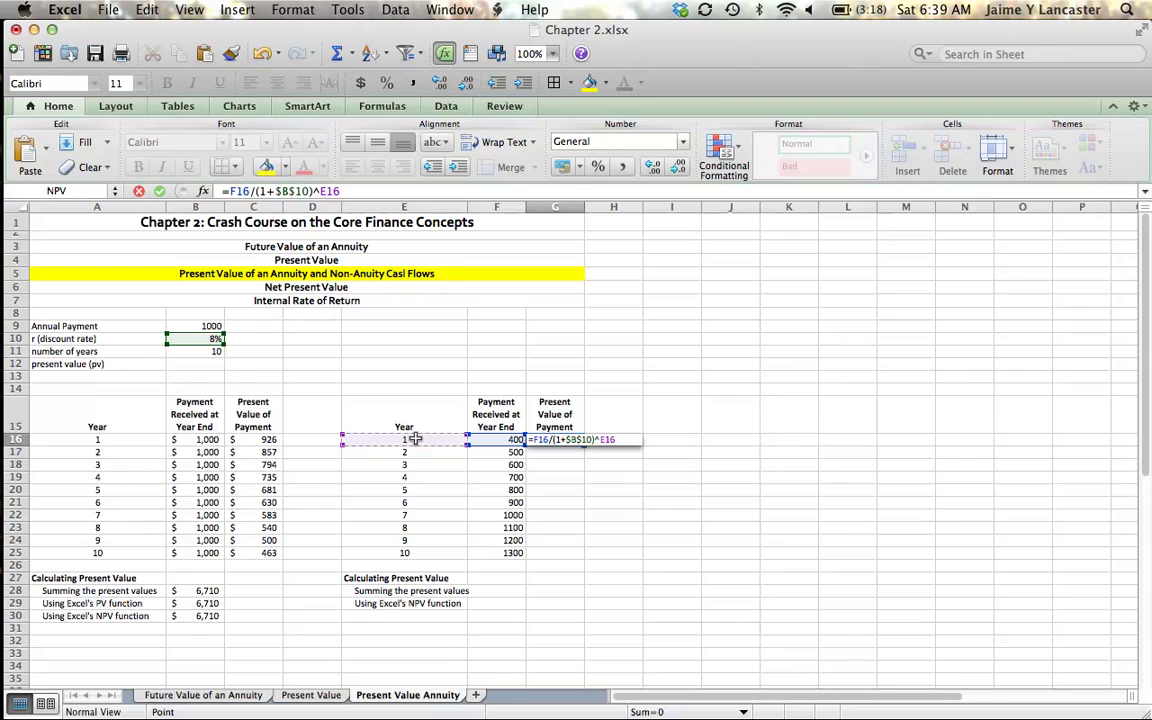
key("Return")
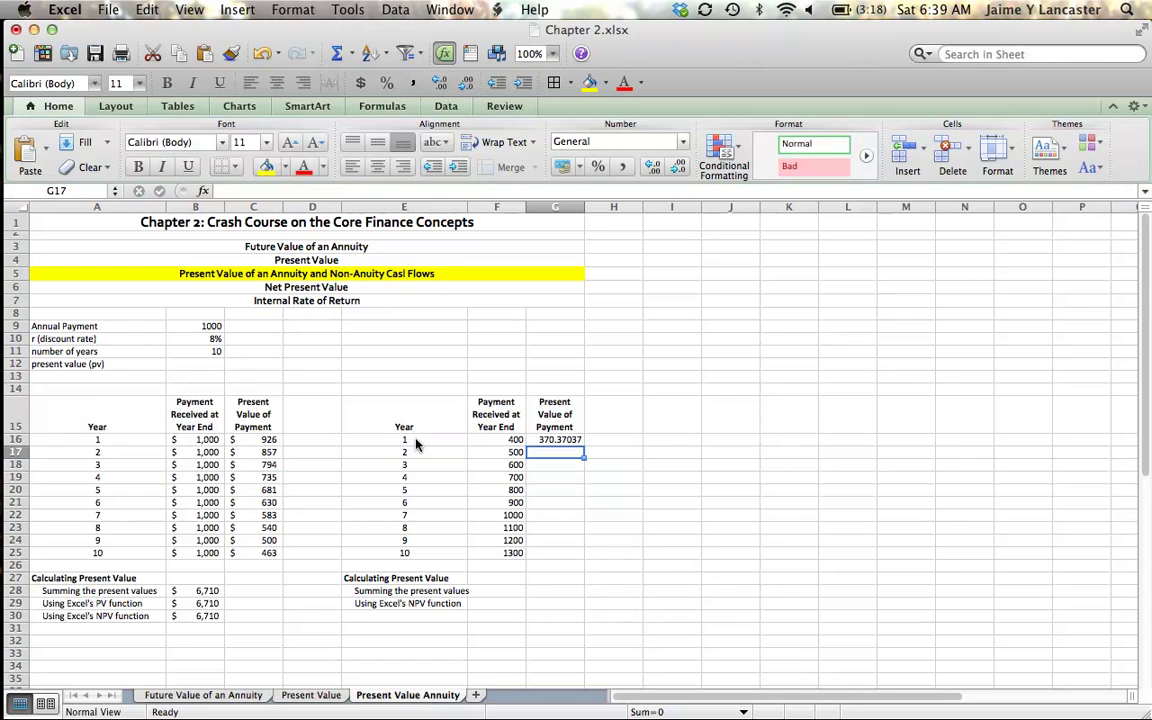
Copy the present-value formula down through year 10 in G16:G25
left_click(560, 440)
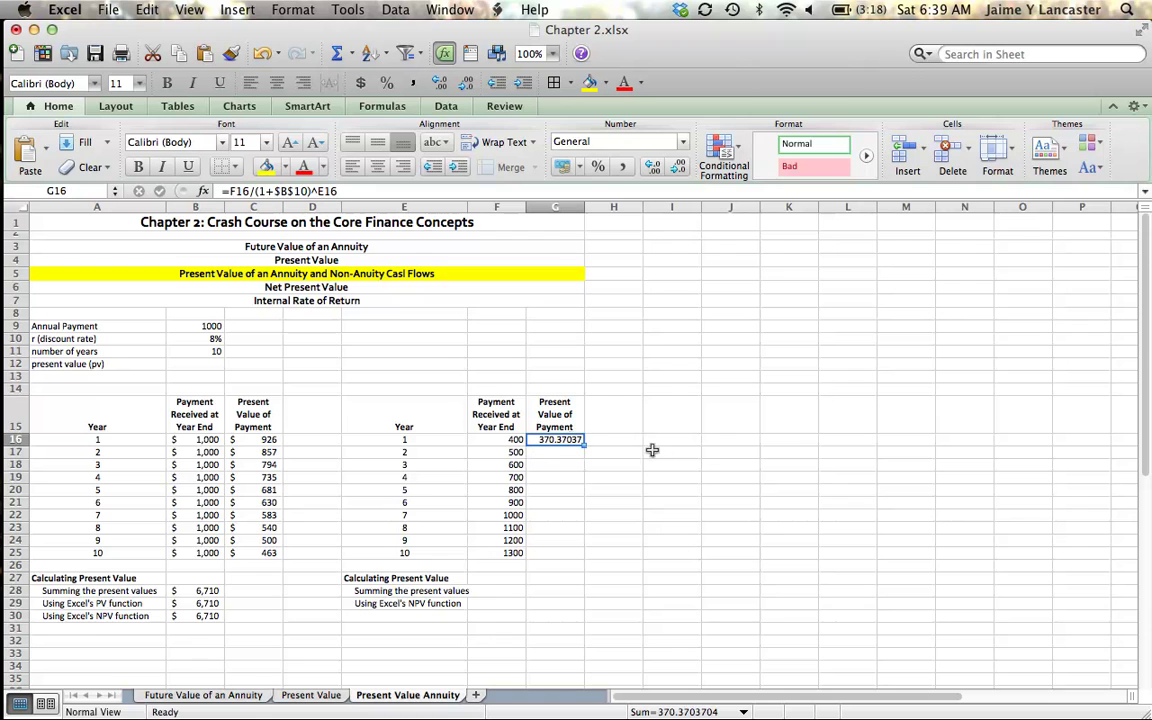
double_click(585, 445)
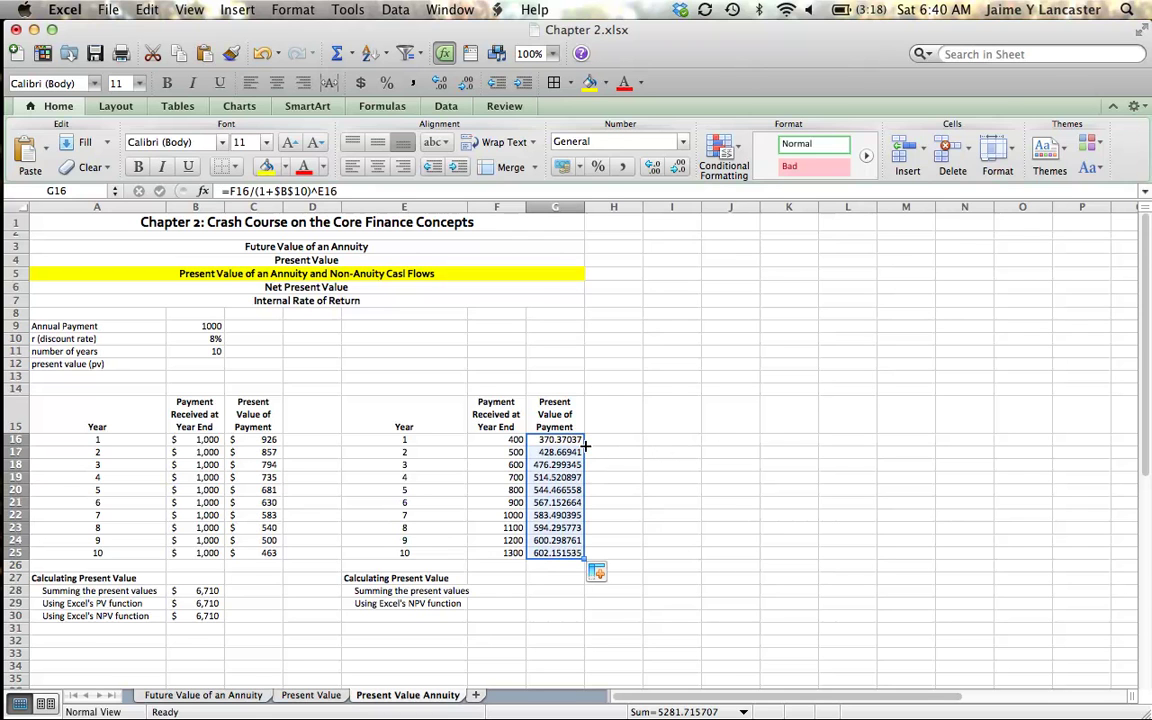
left_click(625, 566)
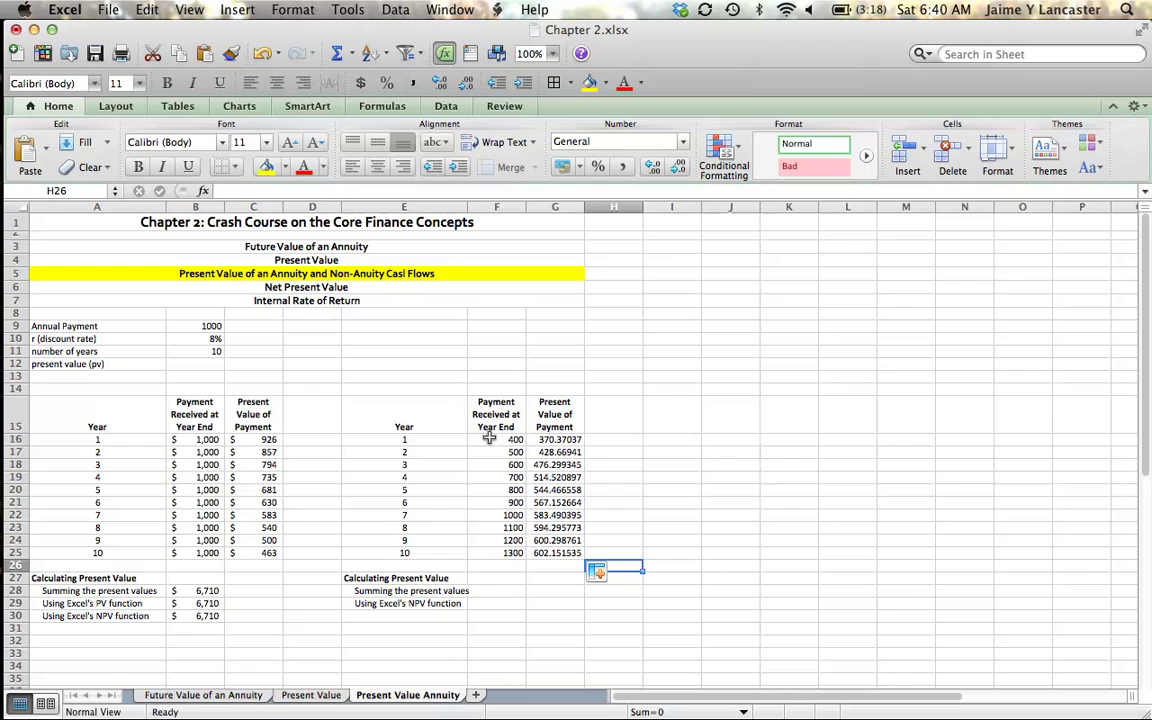
Format payments and present values F16:G25 as whole-dollar Accounting amounts
left_click_drag(489, 440, 555, 553)
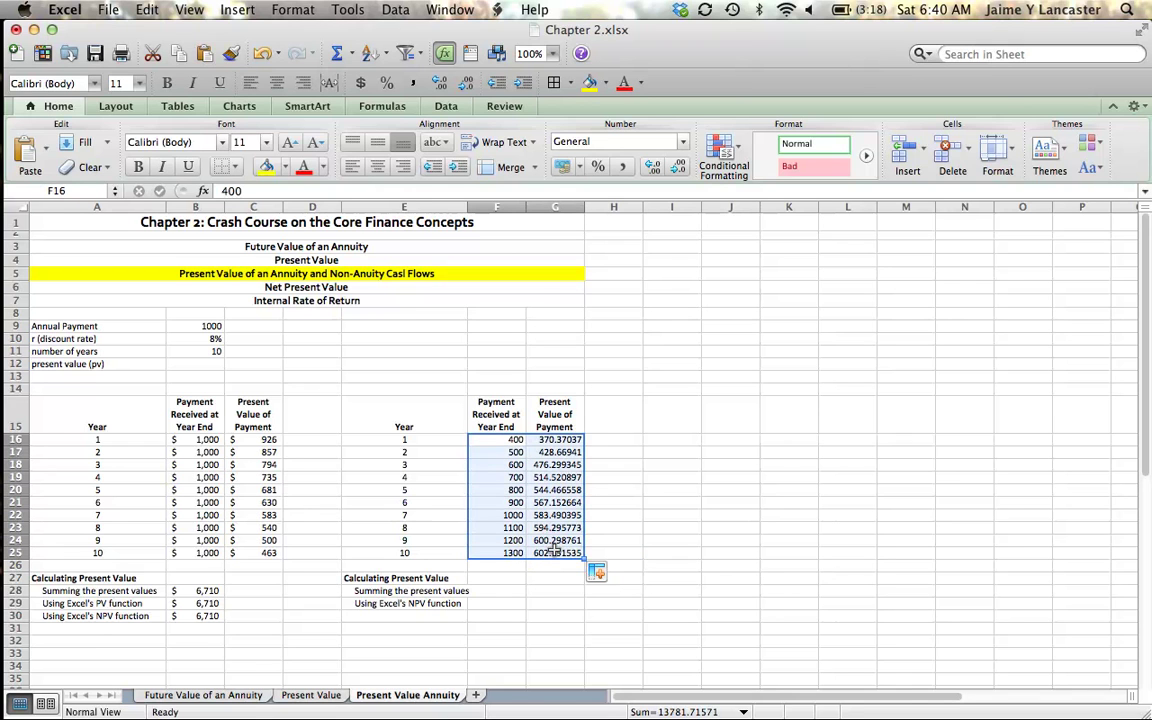
left_click(564, 168)
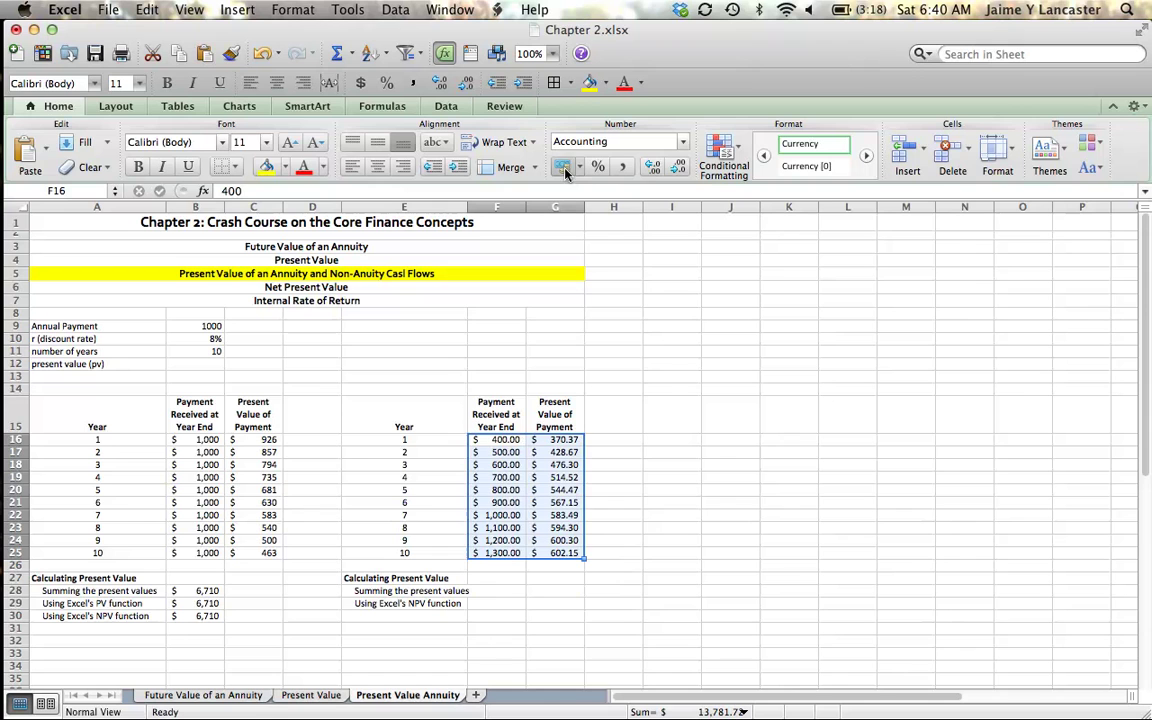
left_click(681, 167)
left_click(681, 167)
left_click(632, 517)
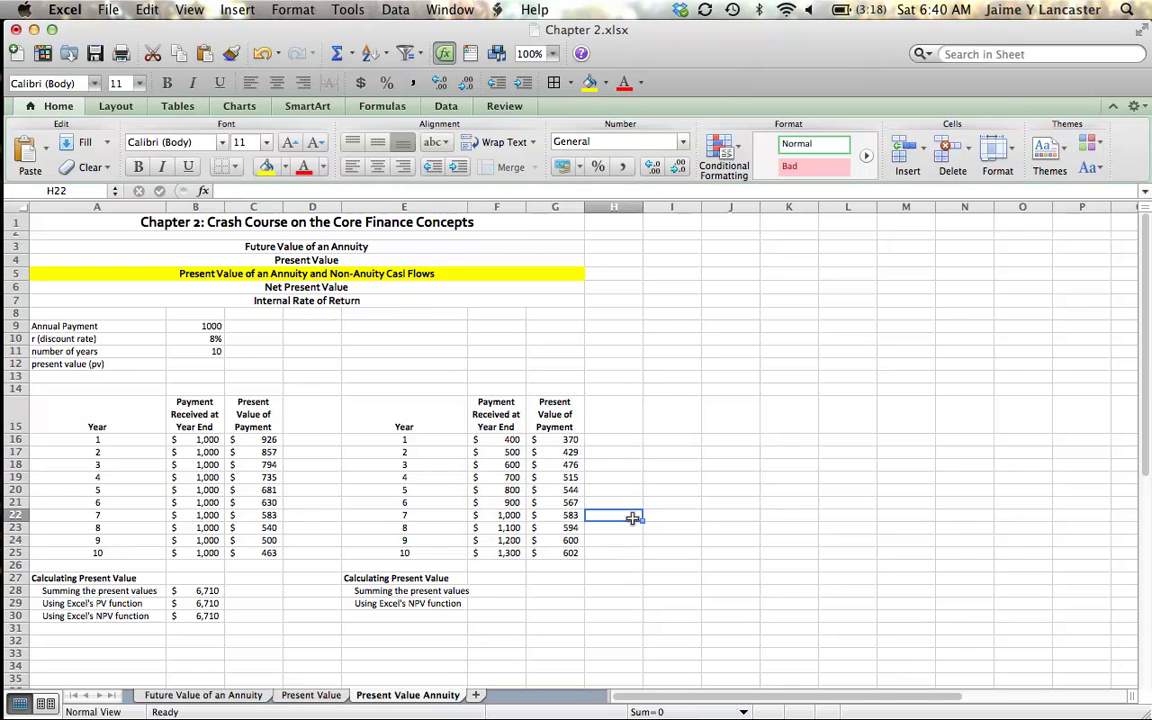
left_click(509, 594)
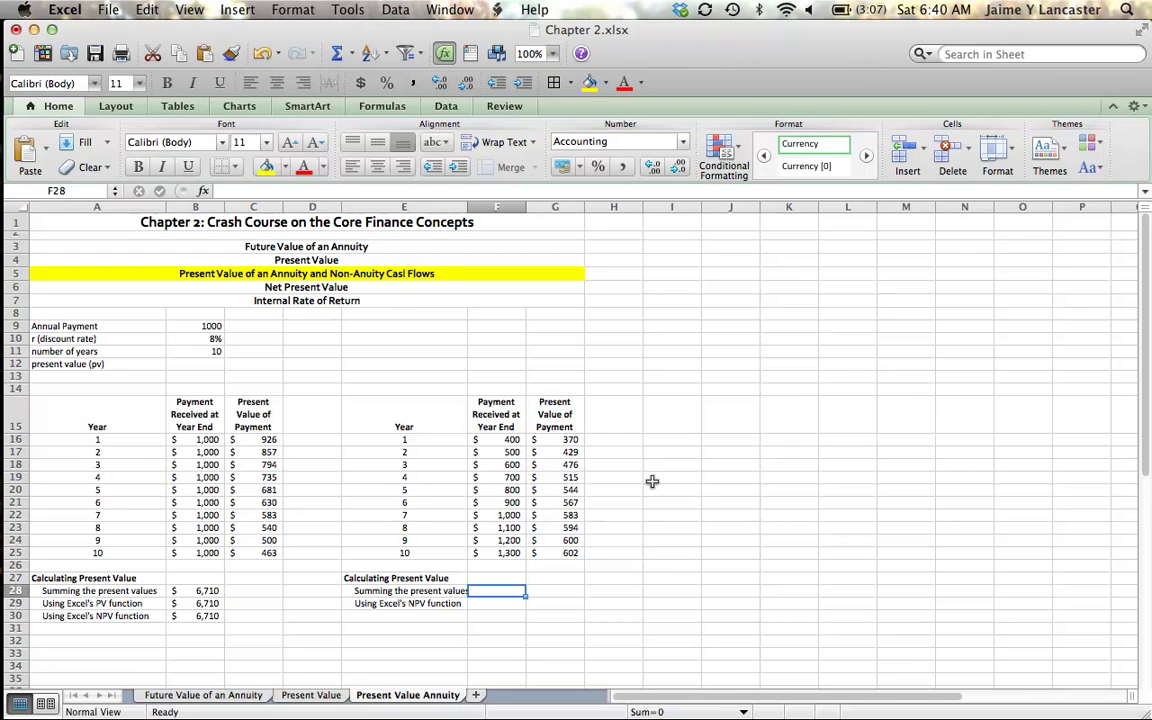
left_click(562, 514)
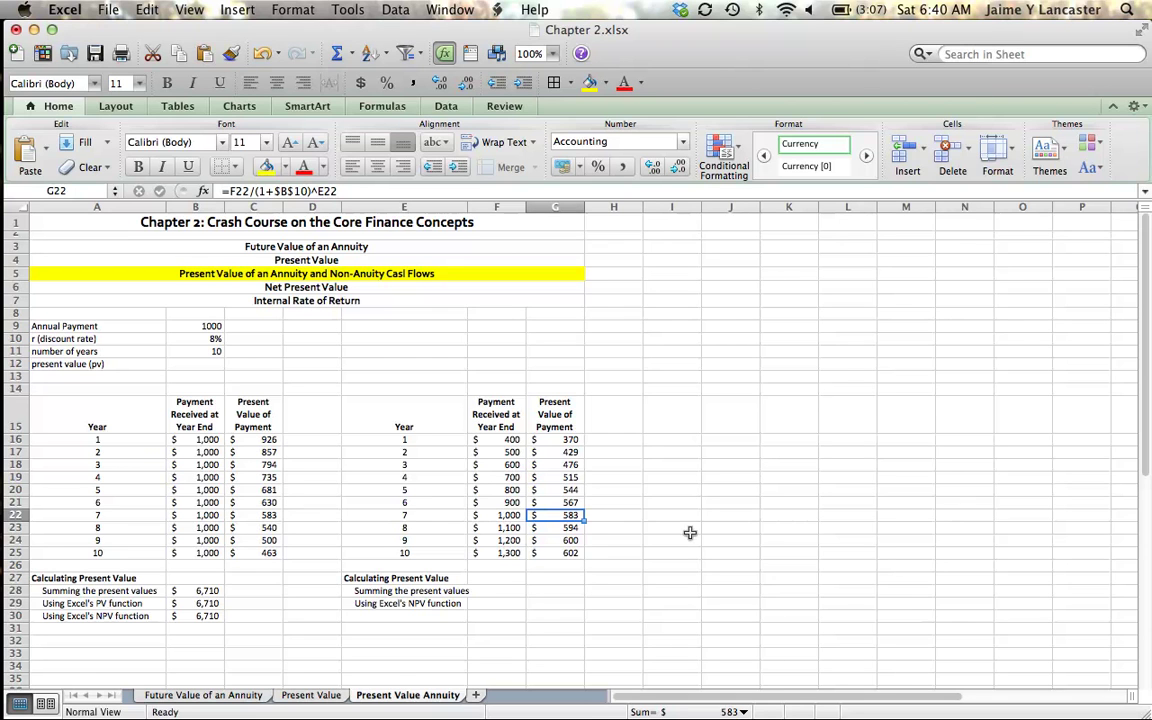
left_click(577, 440)
left_click(510, 441)
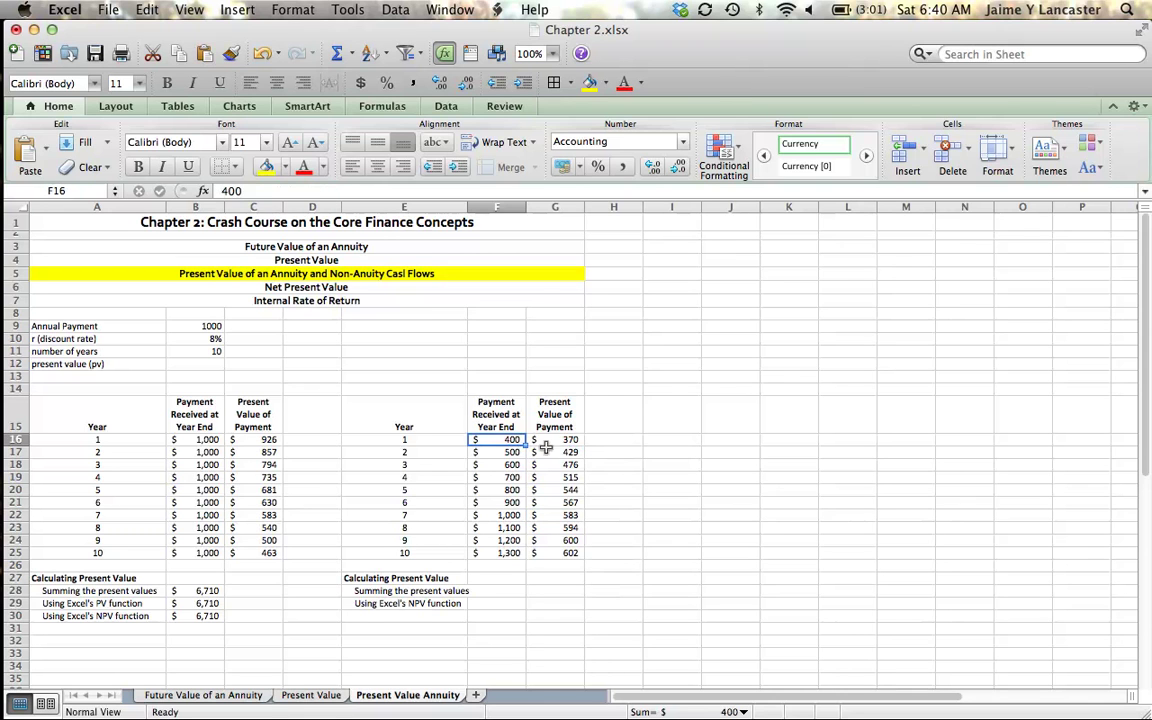
left_click(572, 452)
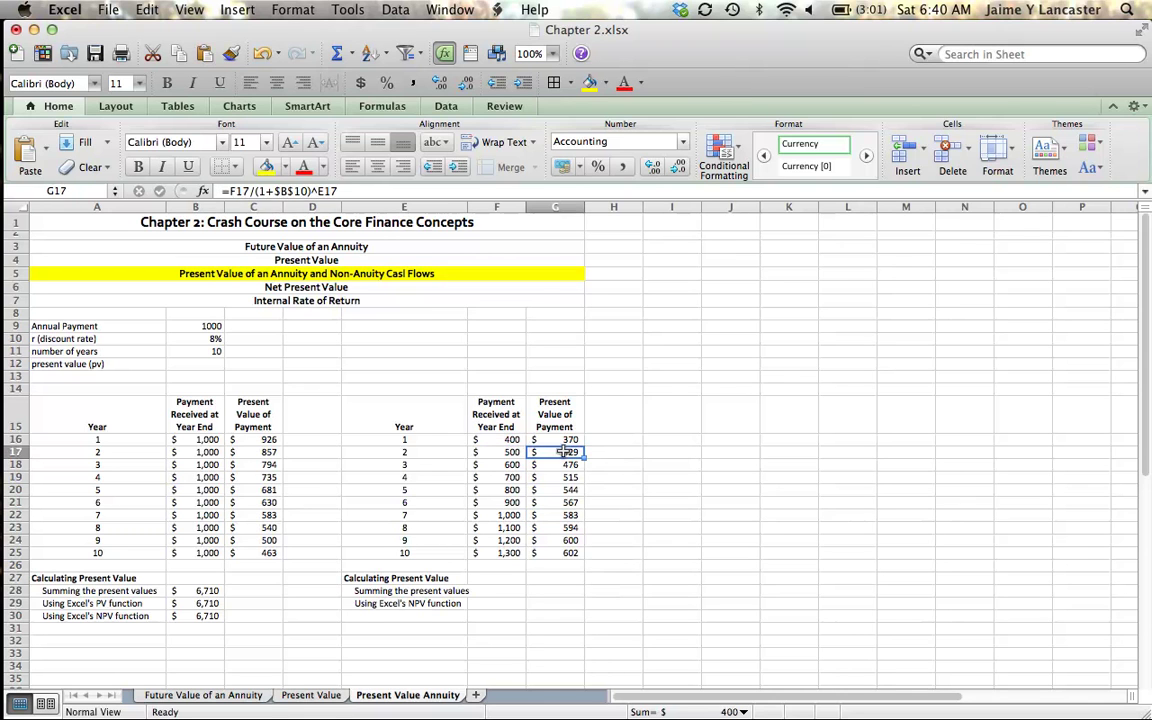
left_click(510, 452)
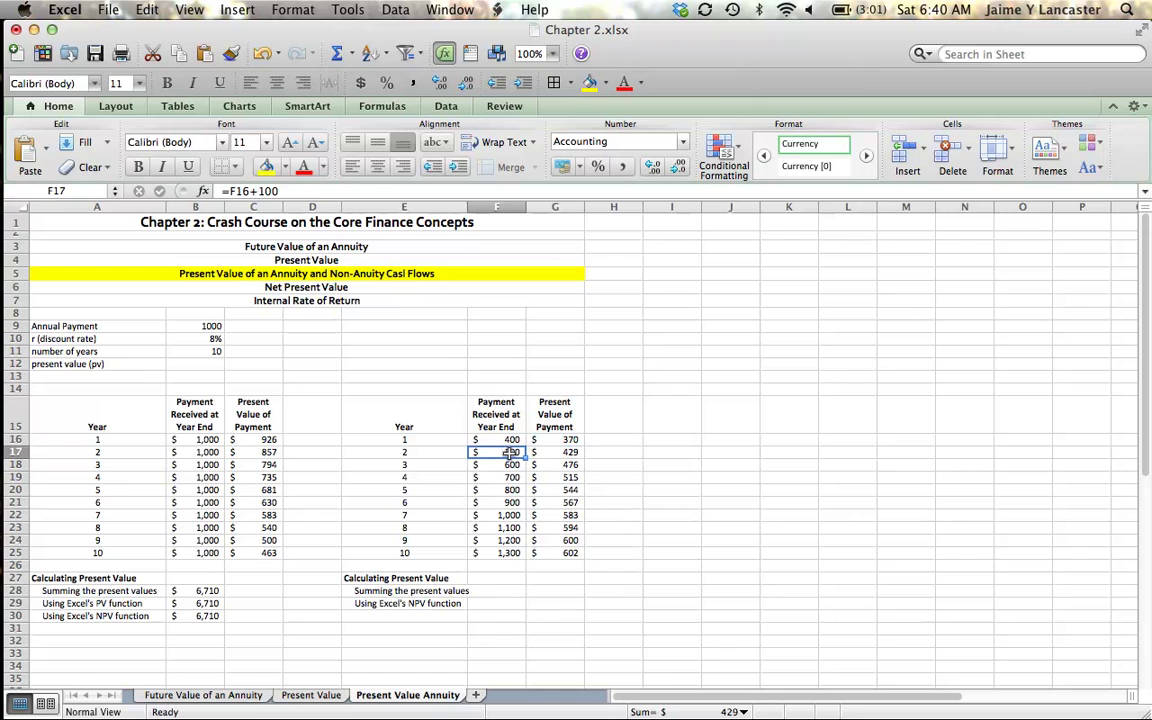
left_click(567, 466)
left_click(494, 468)
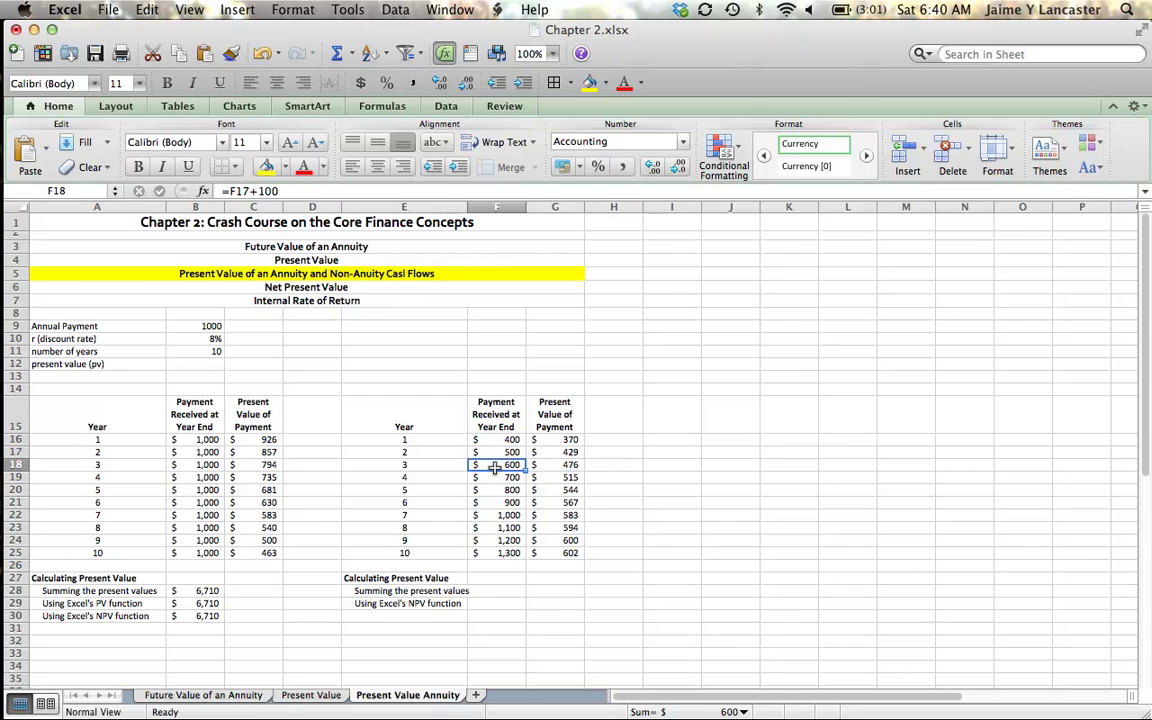
Enter =sum(G16:G25) in F28 to total the present values, giving $5,282
left_click(495, 591)
type("=")
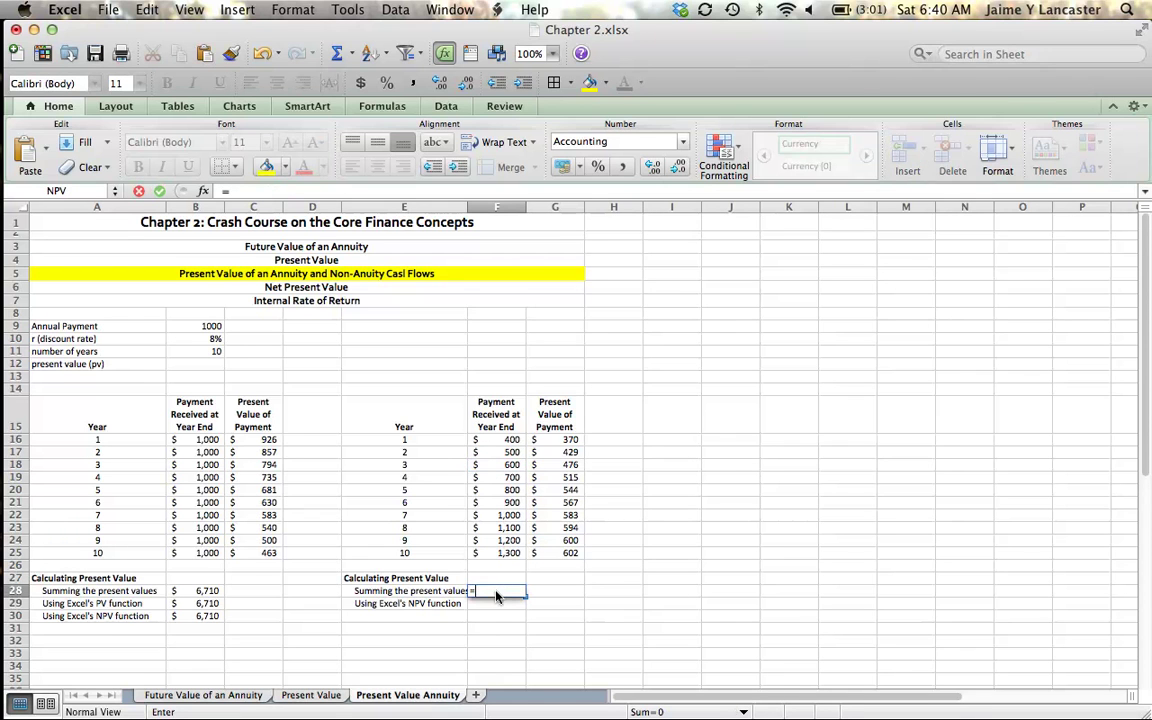
type("sum(")
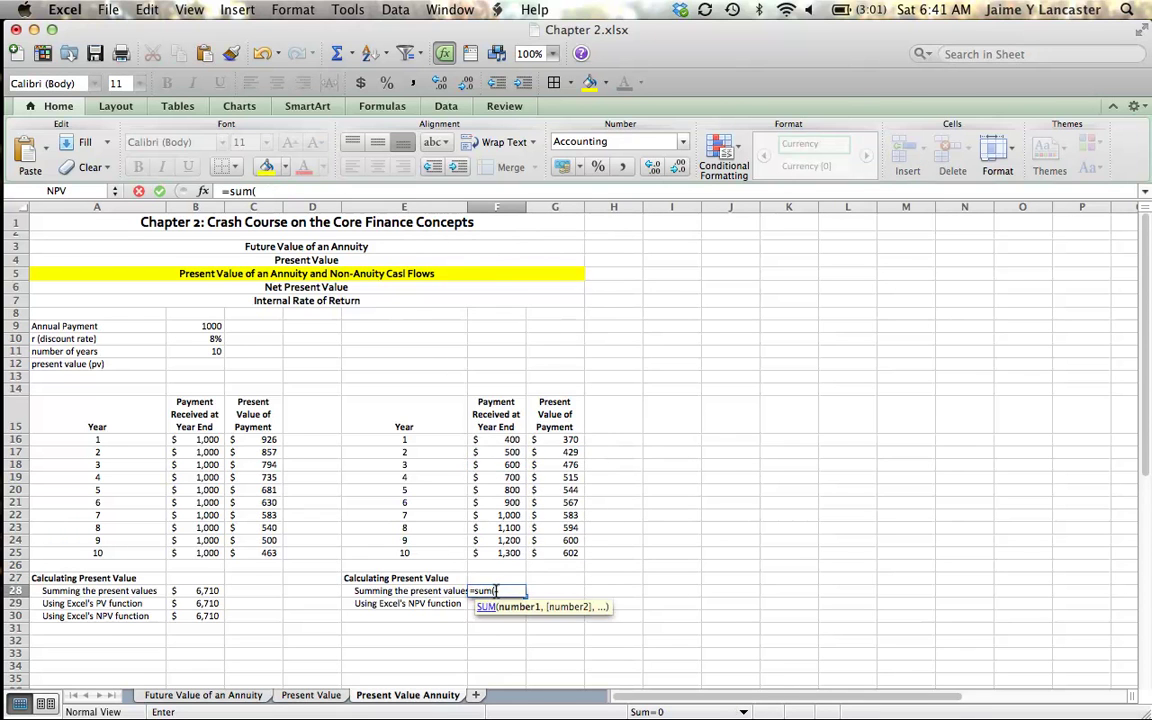
left_click_drag(568, 440, 562, 556)
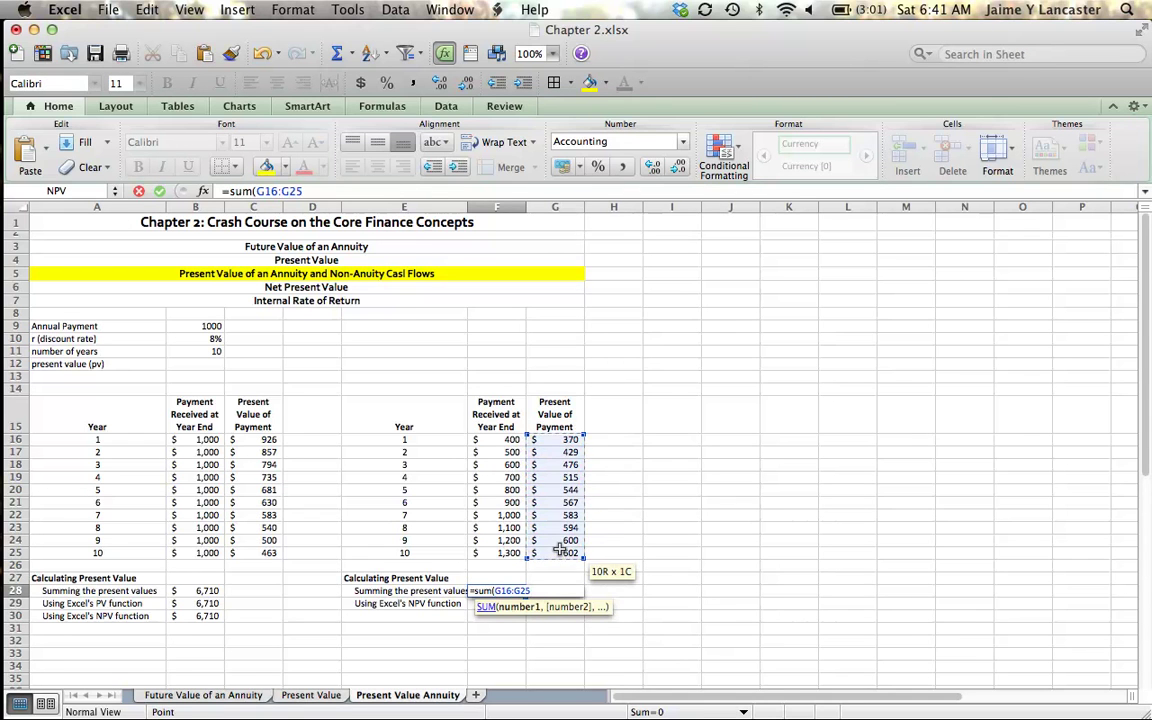
type(")")
key("Return")
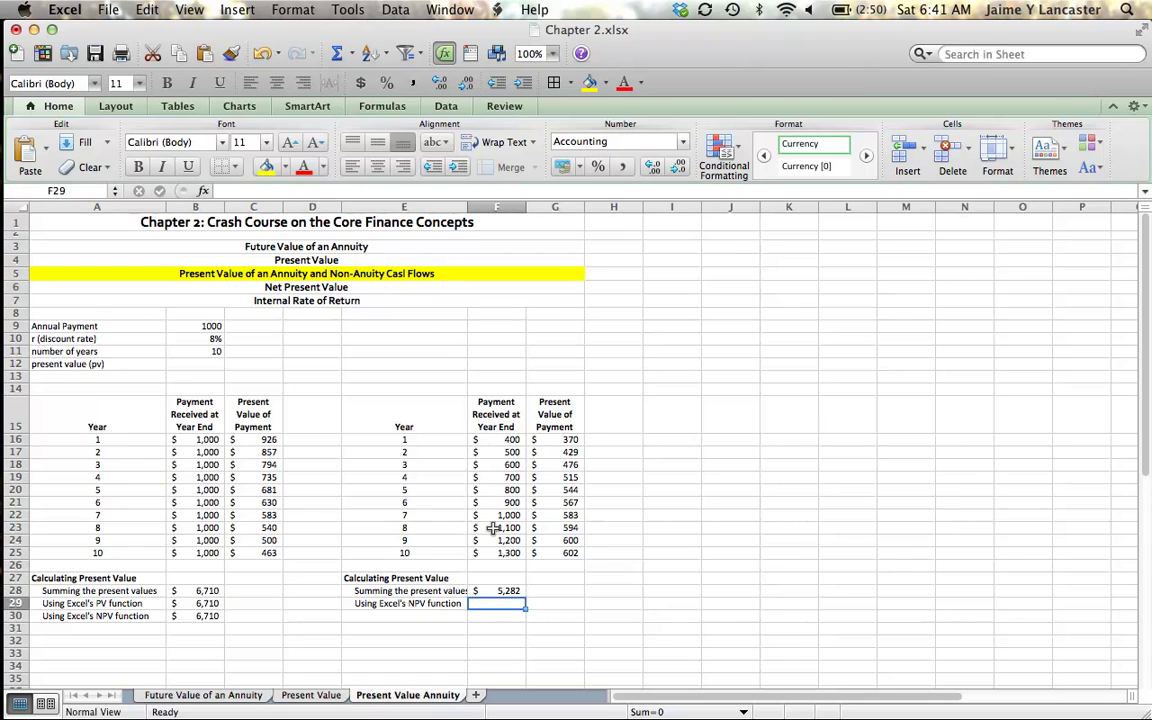
Start an NPV formula in F29 that uses the 8% discount rate in B10
type("=")
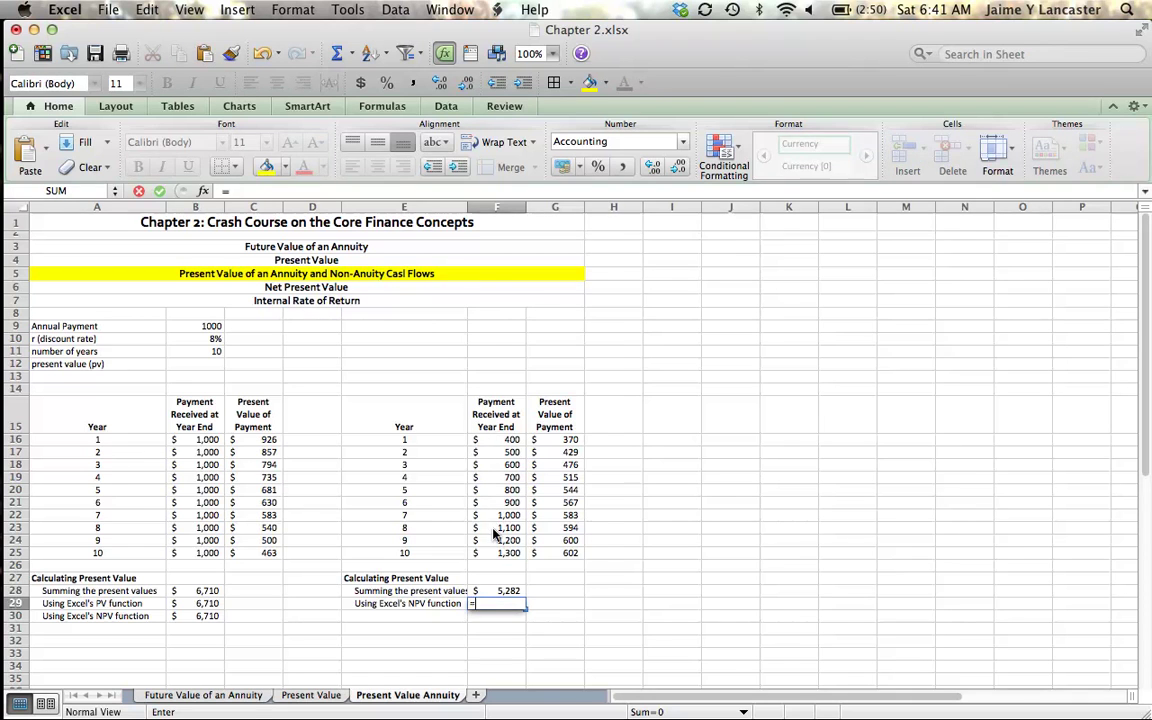
type("npv(")
left_click(493, 529)
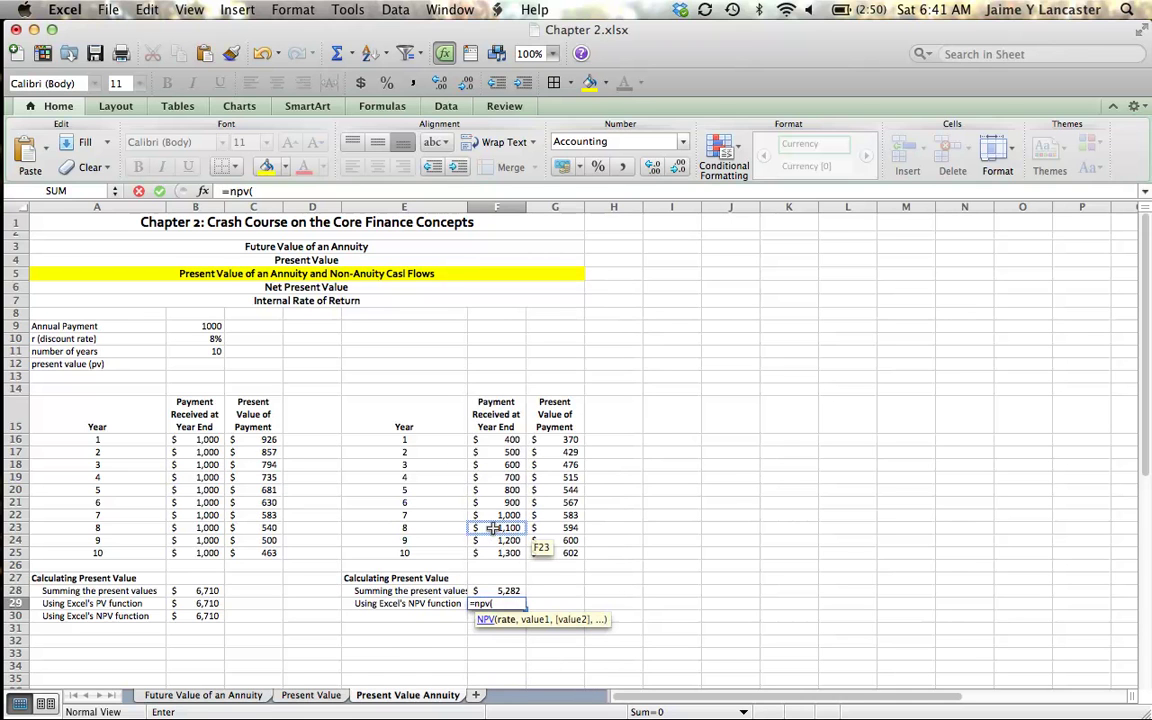
left_click(203, 338)
type(",")
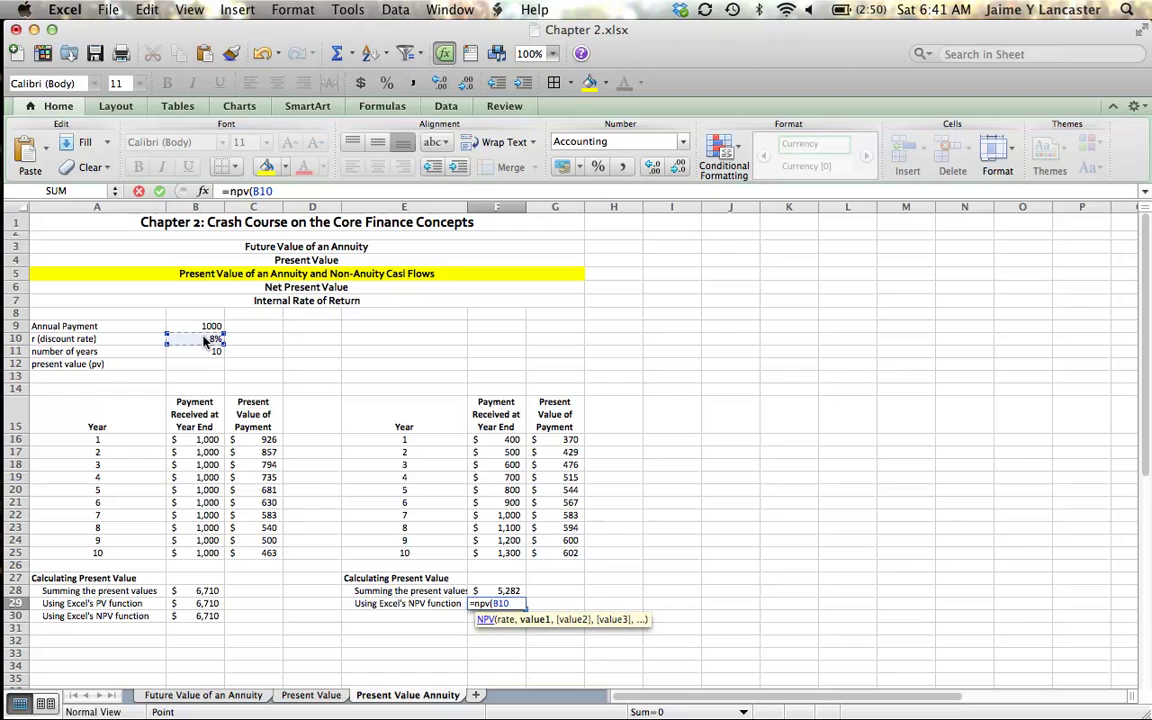
Add the payments F16:F25 to the NPV formula as its cash flows
left_click(492, 429)
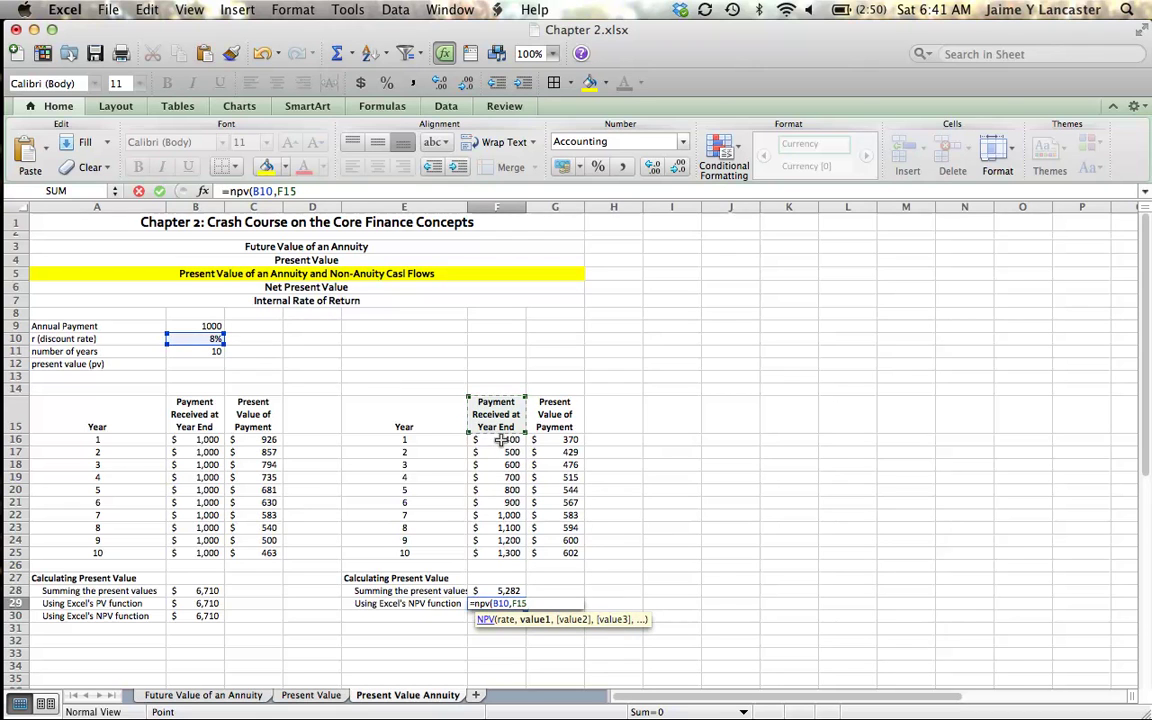
key("BackSpace")
type("6")
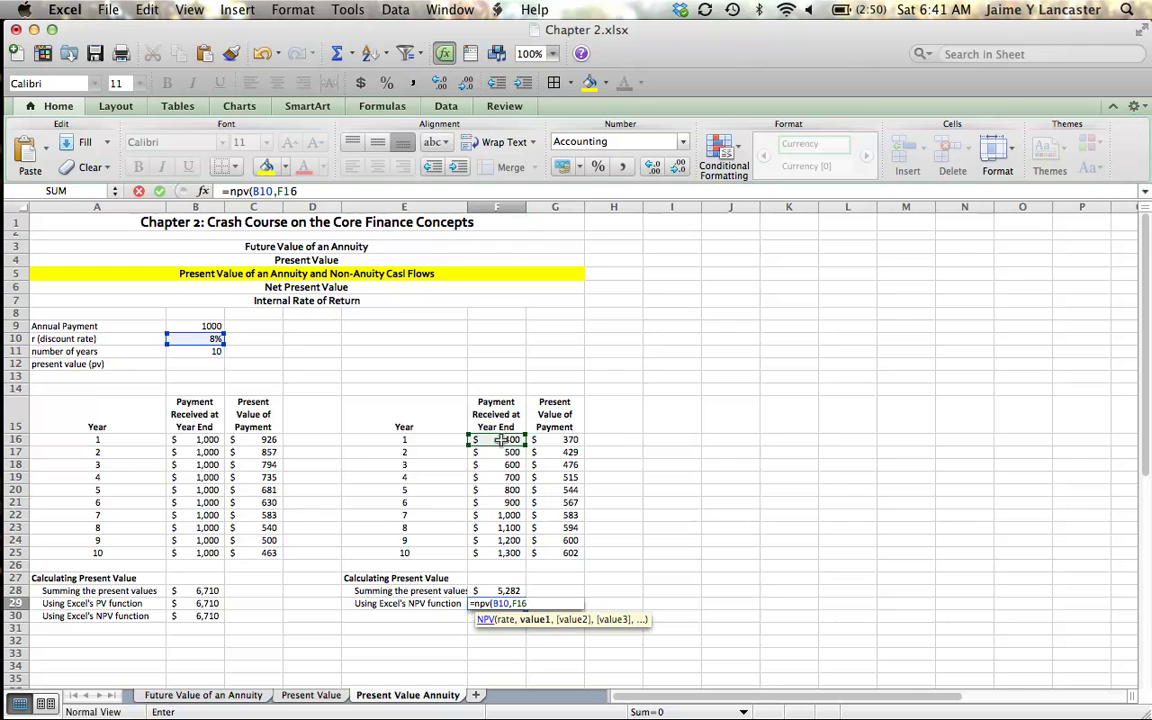
type("+")
left_click(508, 440)
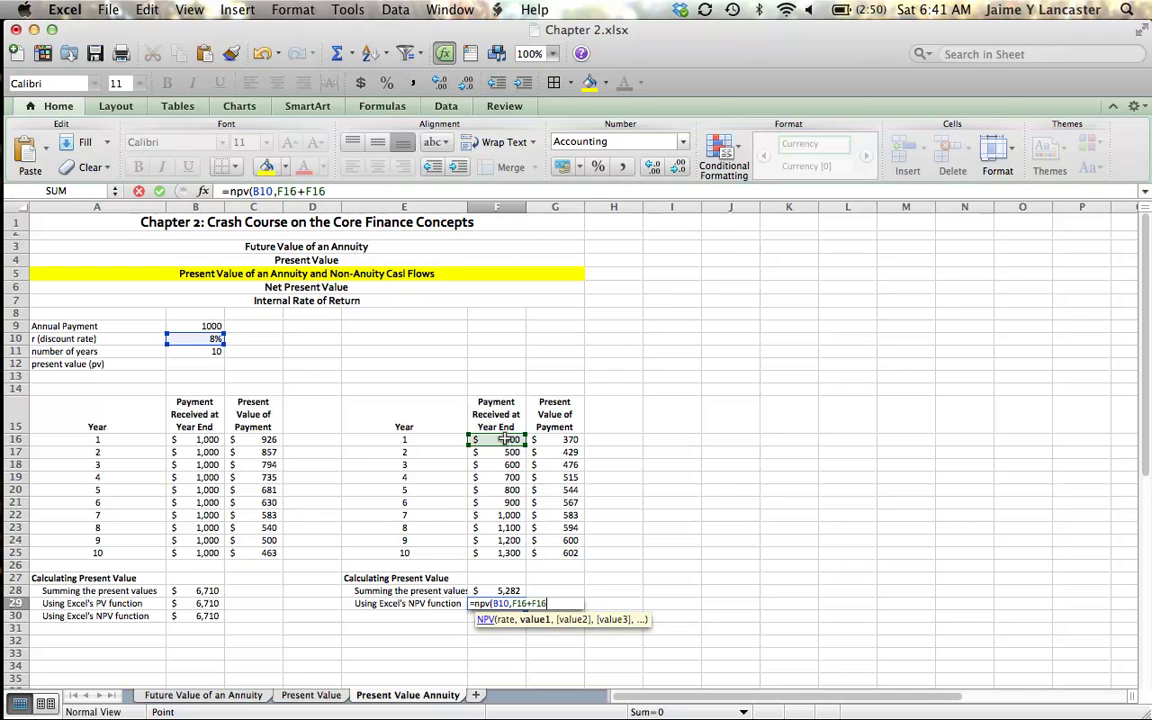
left_click_drag(508, 440, 503, 553)
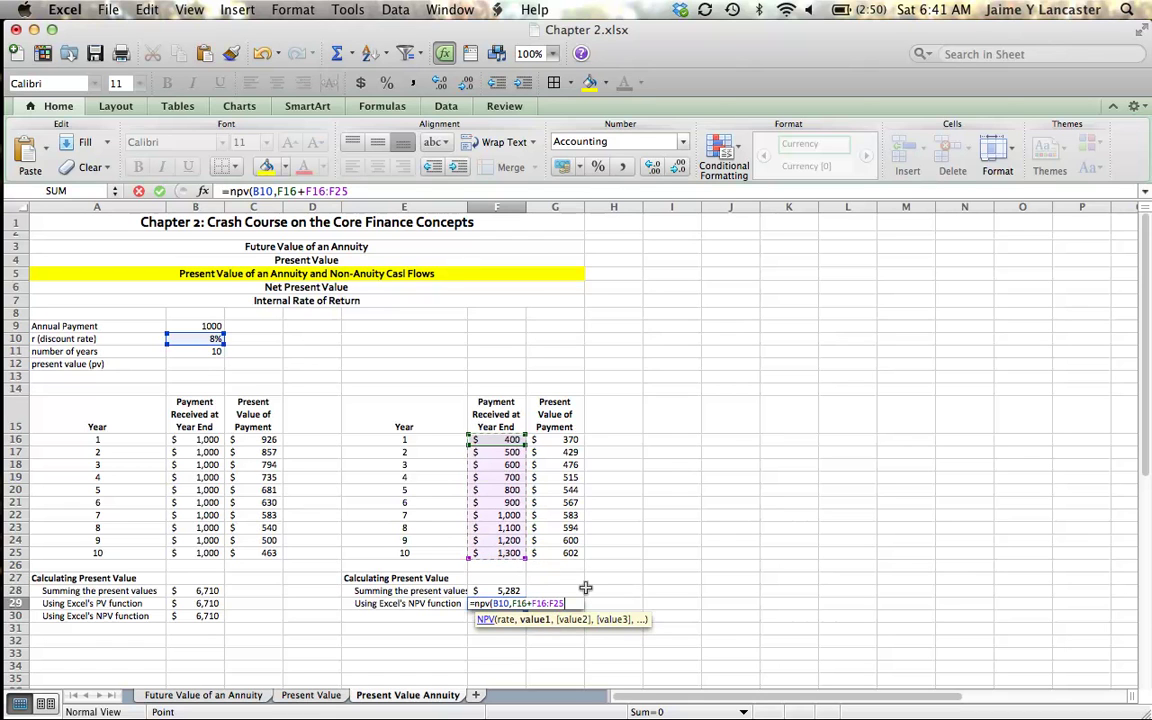
Remove the stray F16+ reference, close the NPV formula and confirm it, giving $5,282
left_click(301, 191)
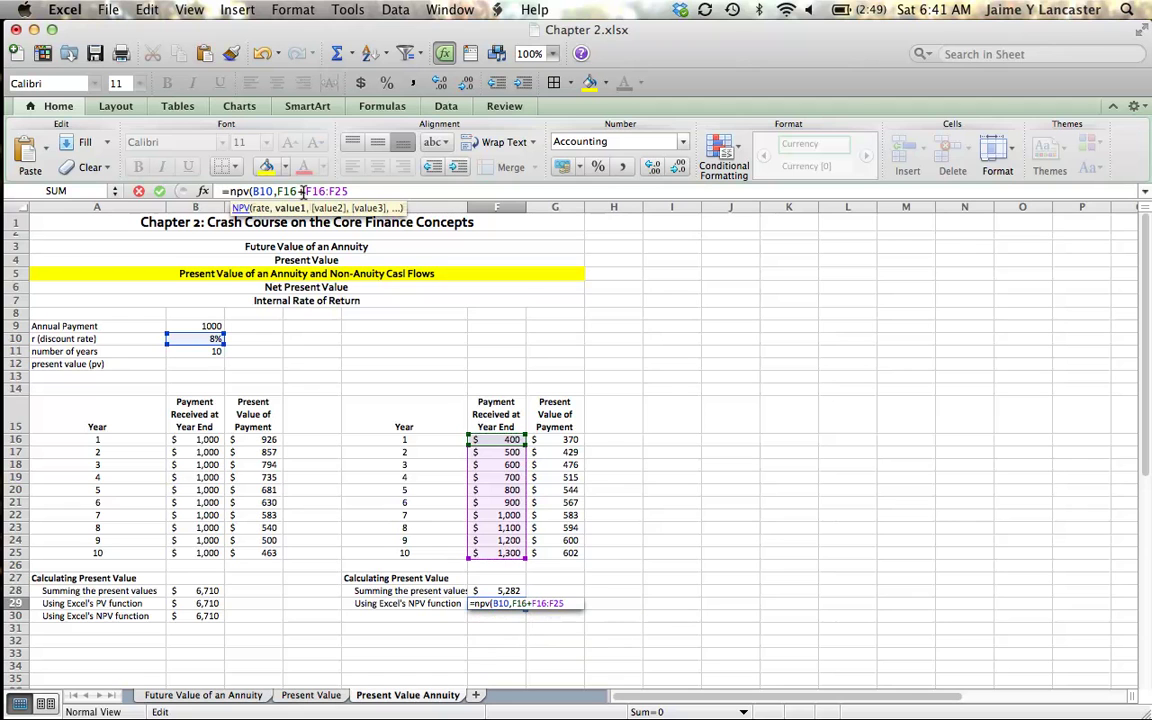
key("BackSpace")
key("BackSpace")
key("BackSpace")
key("BackSpace")
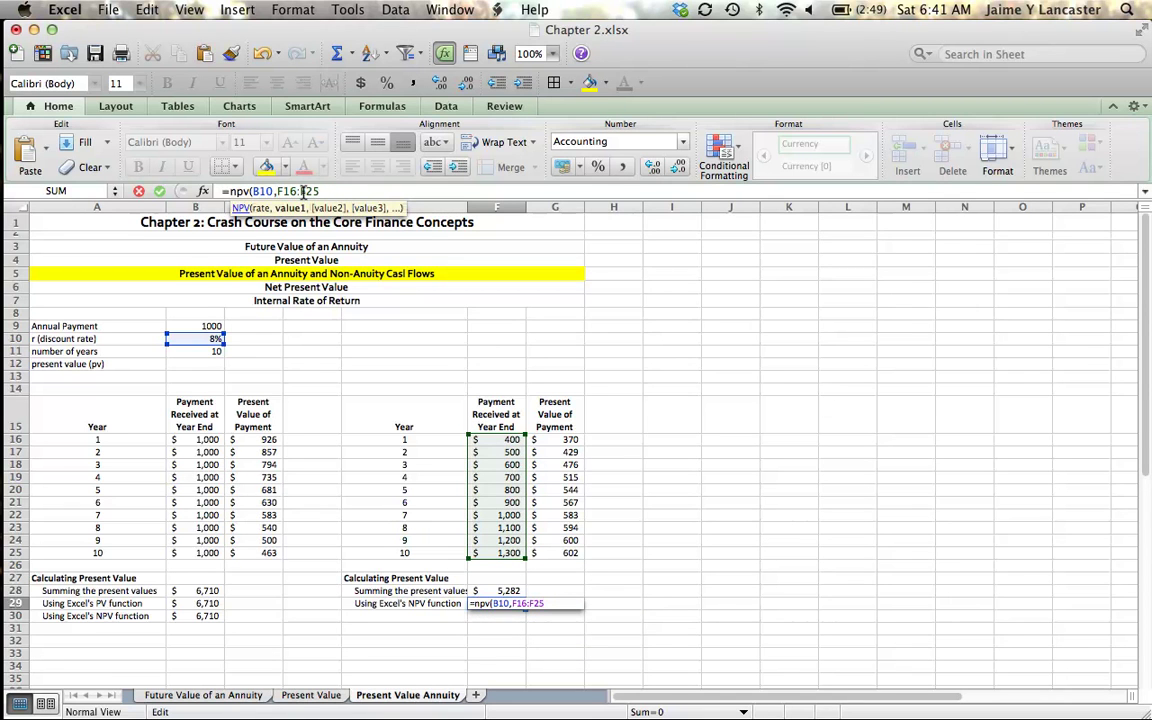
key("Right")
key("Right")
key("Right")
key("Right")
key("Right")
key("Right")
type(")")
left_click(338, 190)
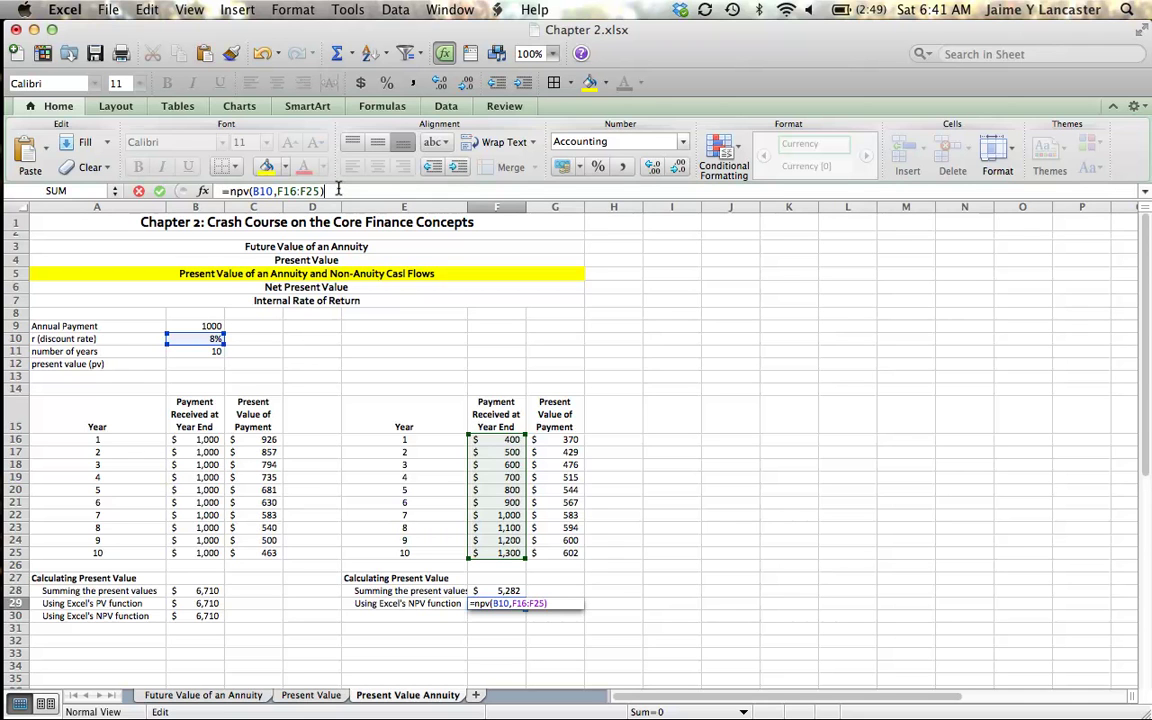
key("Return")
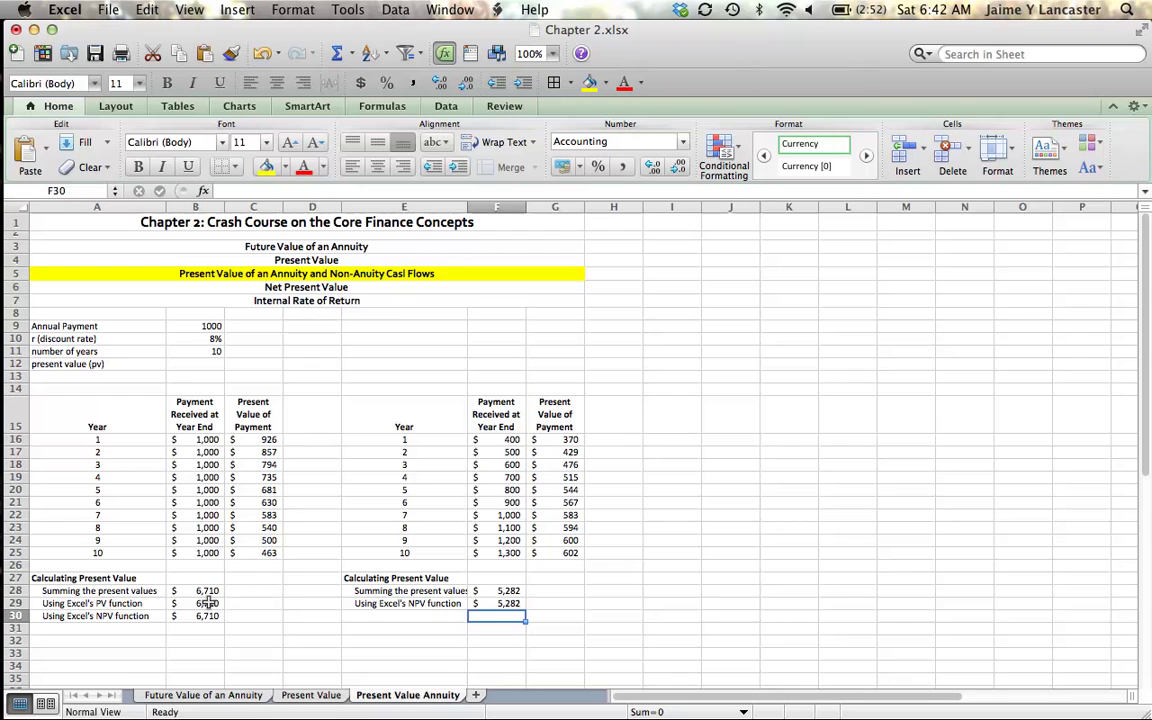
left_click(206, 603)
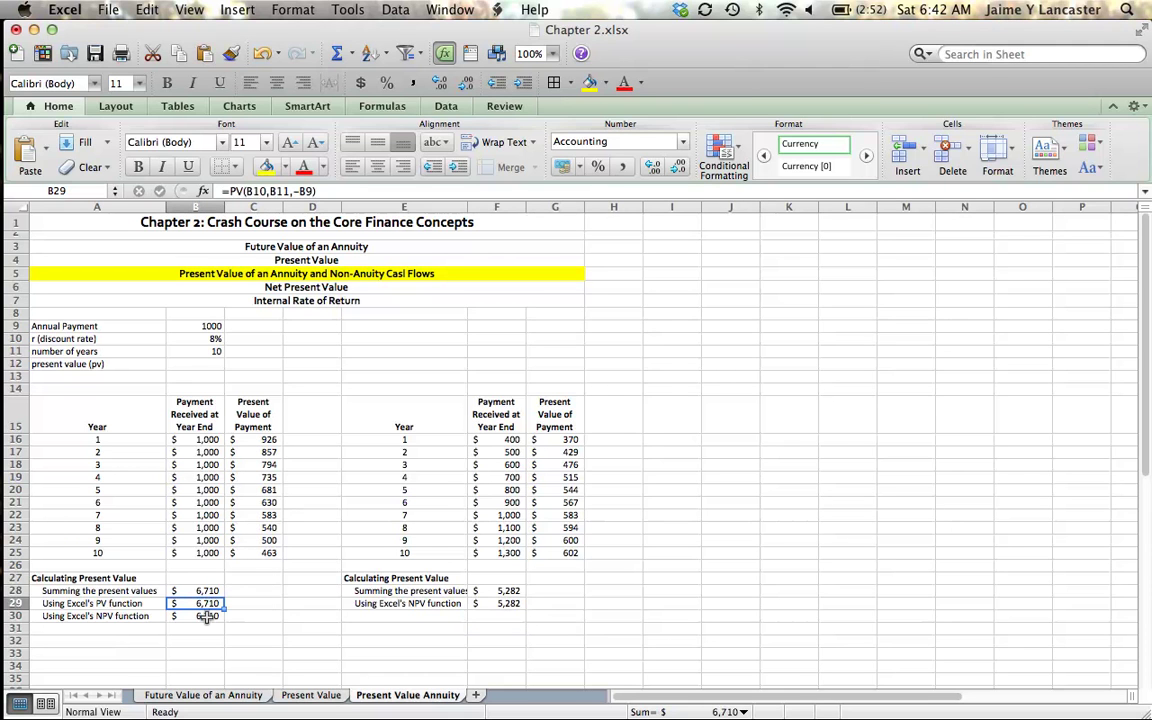
left_click(206, 616)
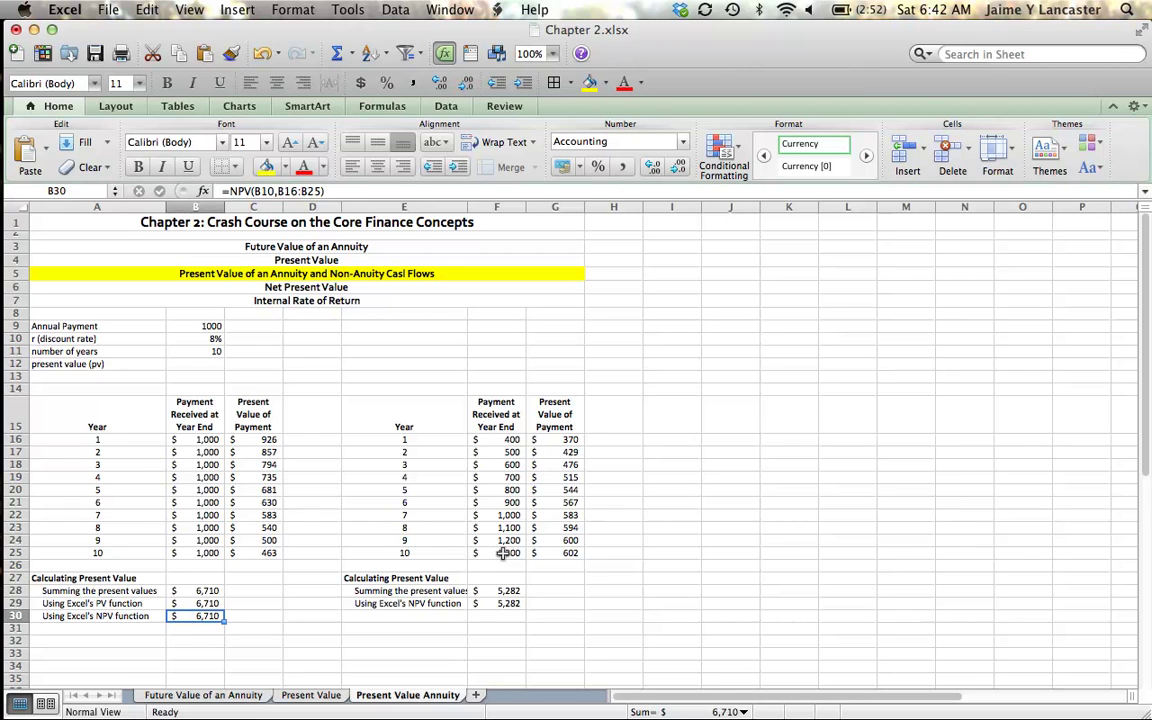
left_click(566, 440)
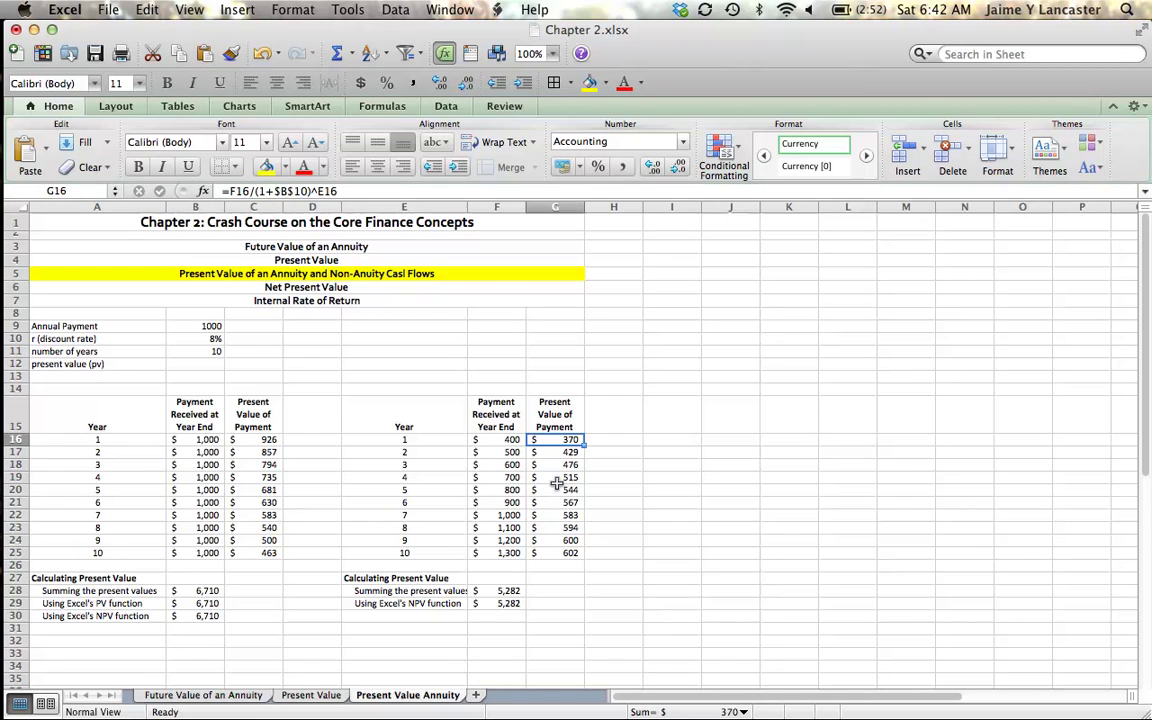
left_click(501, 591)
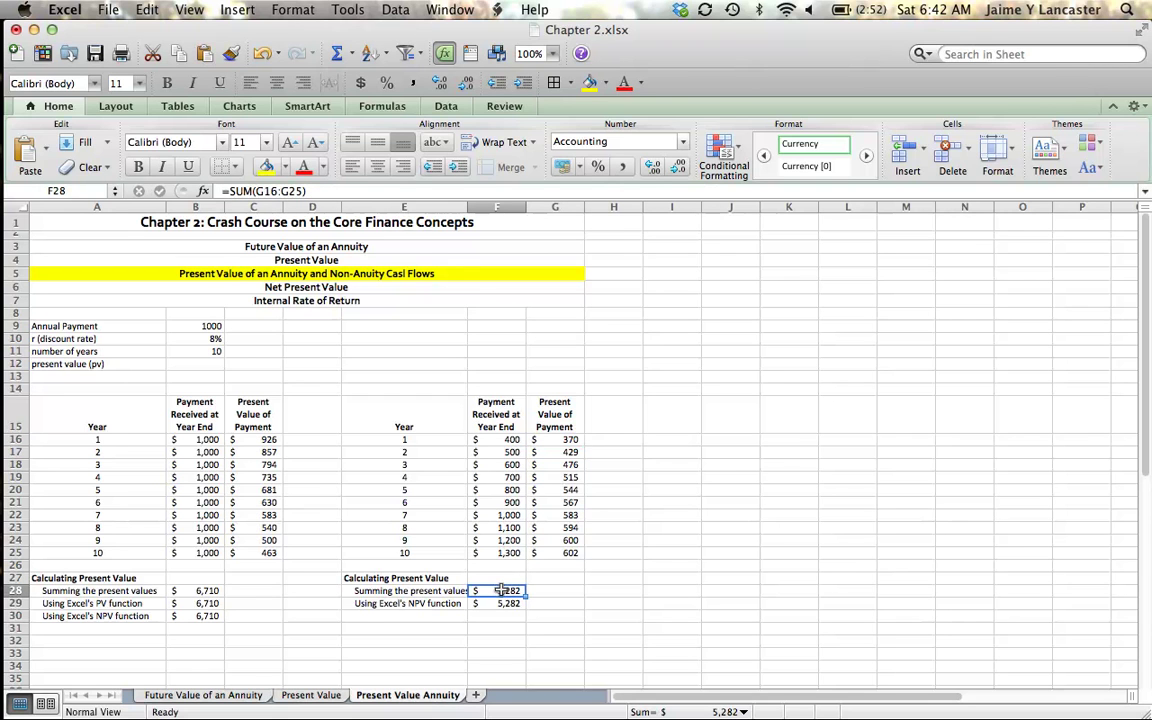
left_click(503, 604)
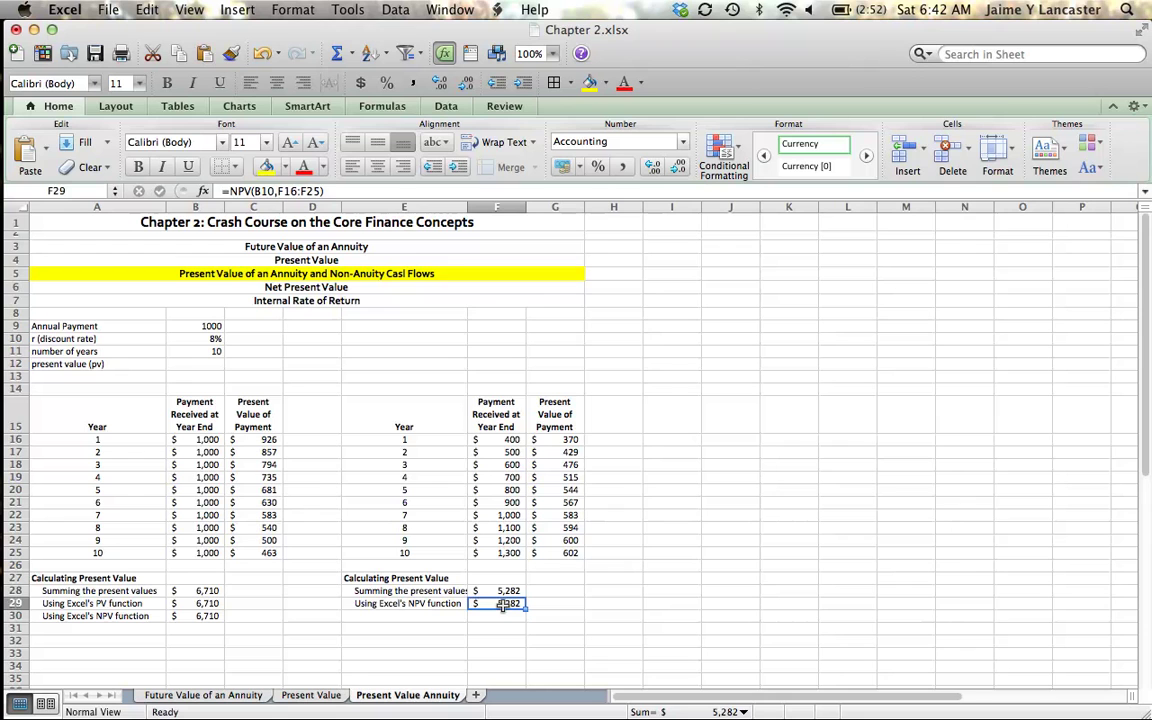
left_click(566, 441)
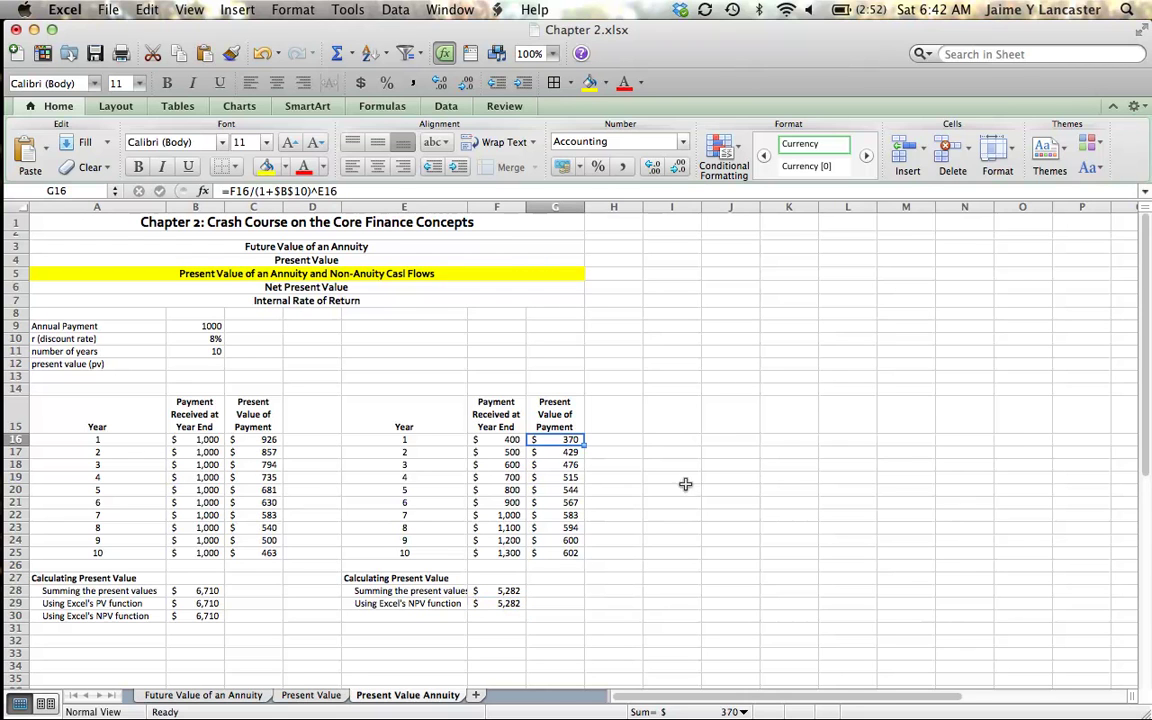